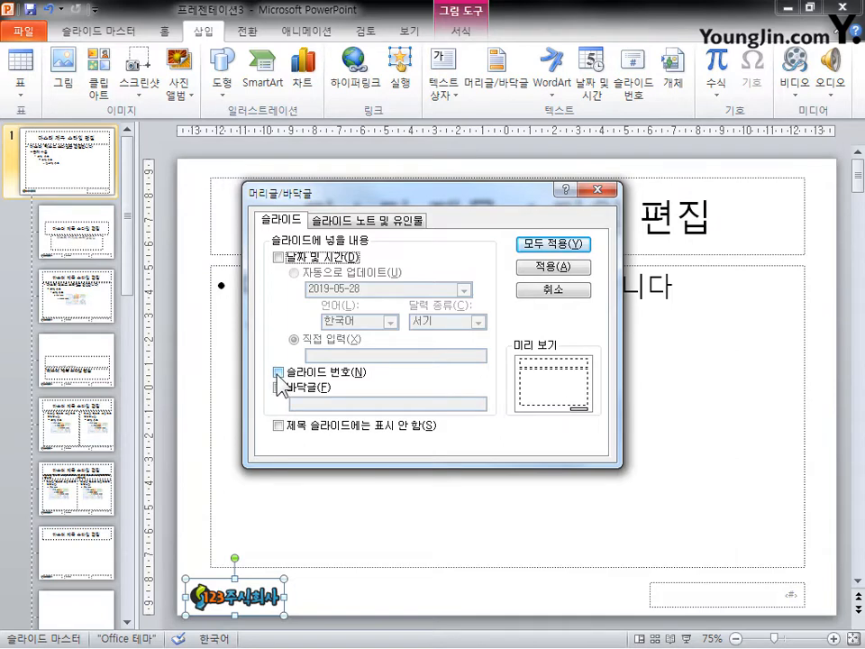
- Turn on slide numbers for all slides, excluding the title slide, in the header and footer settings
click(279, 372)
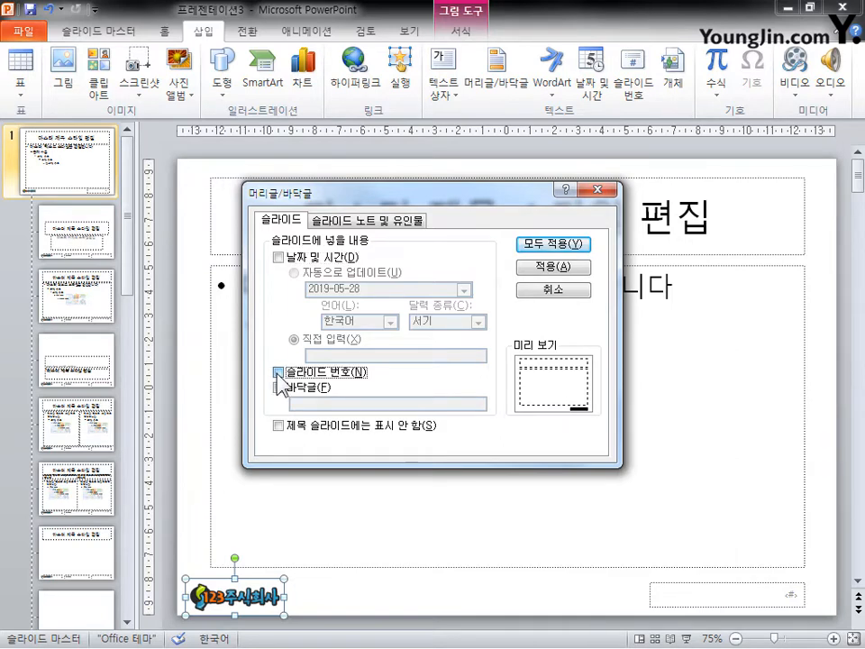
click(280, 424)
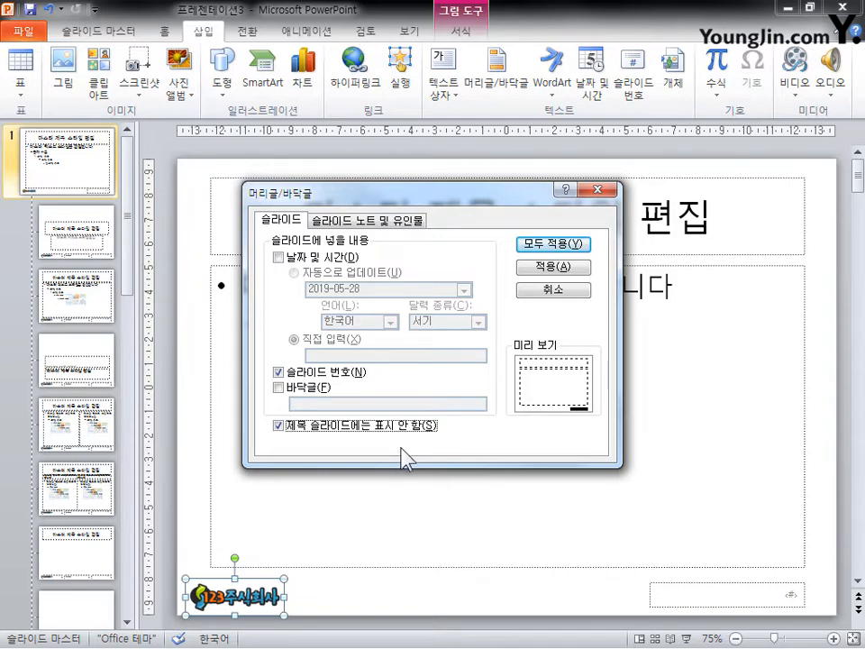
click(560, 247)
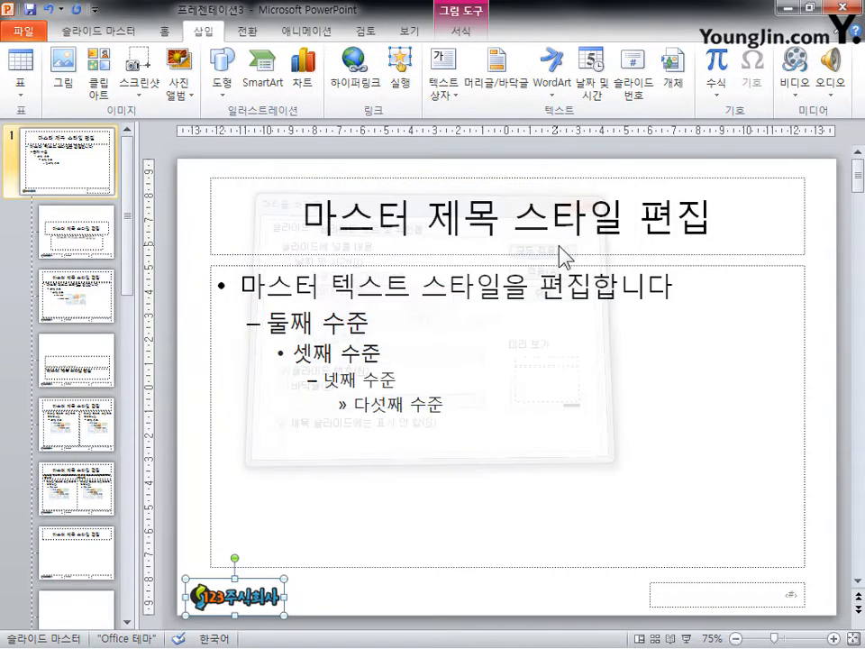
- Set the slide number placeholder on the master to 16 pt black text
click(801, 606)
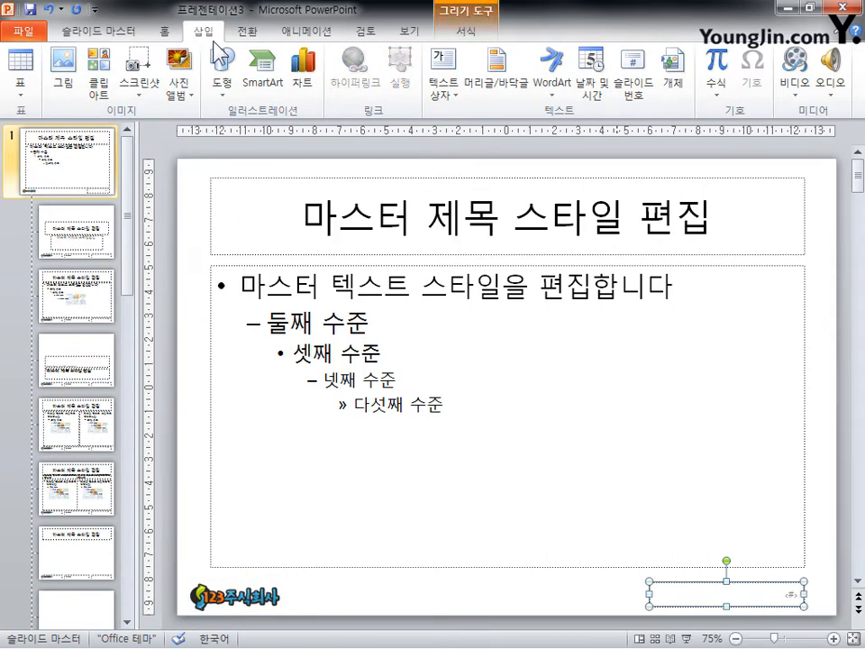
click(166, 34)
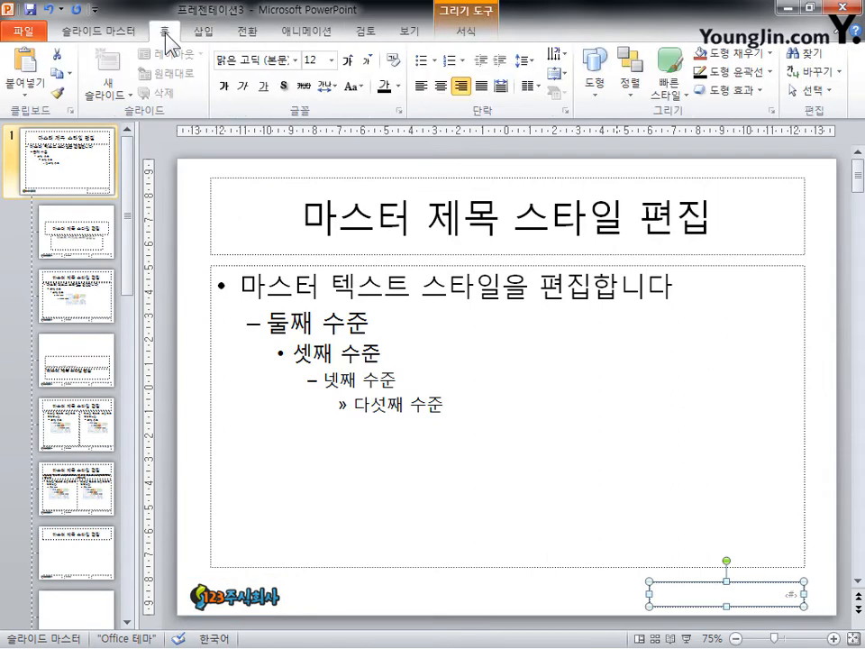
click(333, 60)
click(319, 197)
click(398, 87)
click(397, 121)
- Draw a Flowchart: Card shape as a banner across the master slide's upper edge, about 3.32 cm high and 27.52 cm wide
click(204, 31)
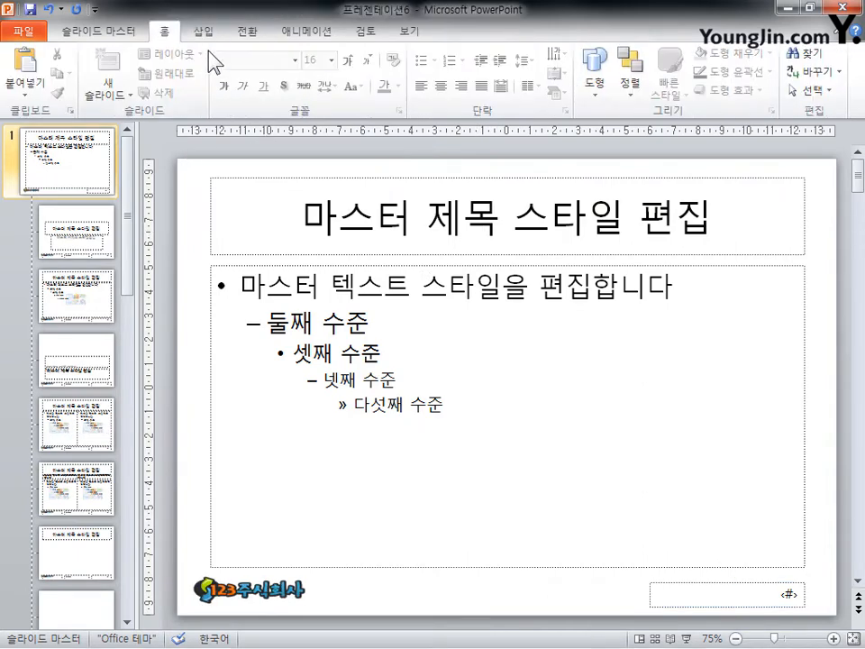
click(204, 30)
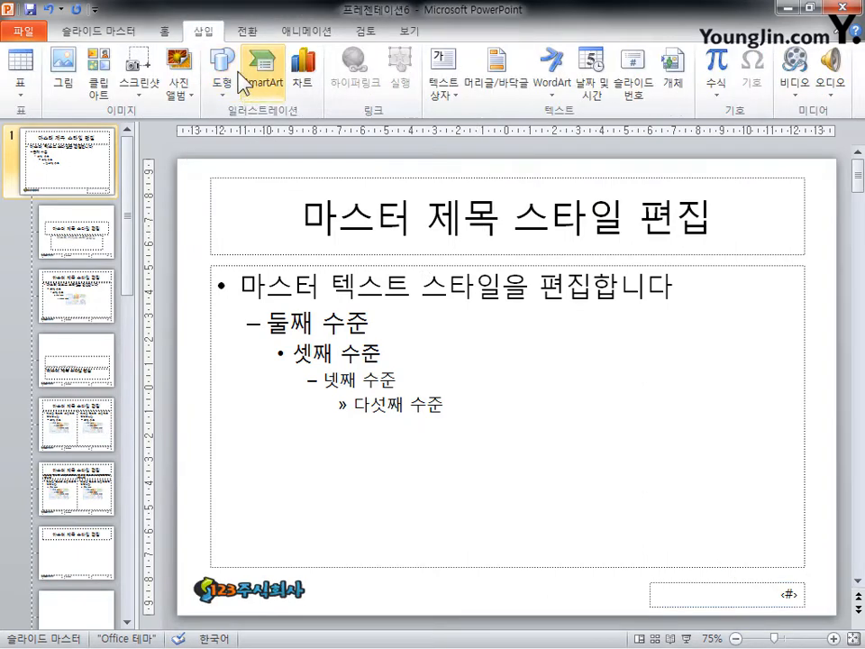
click(222, 78)
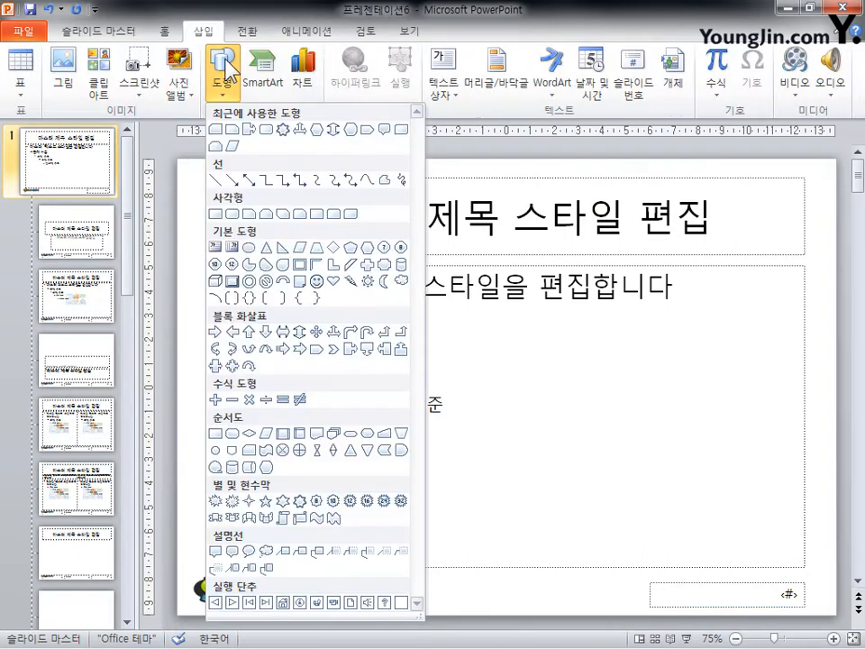
click(249, 446)
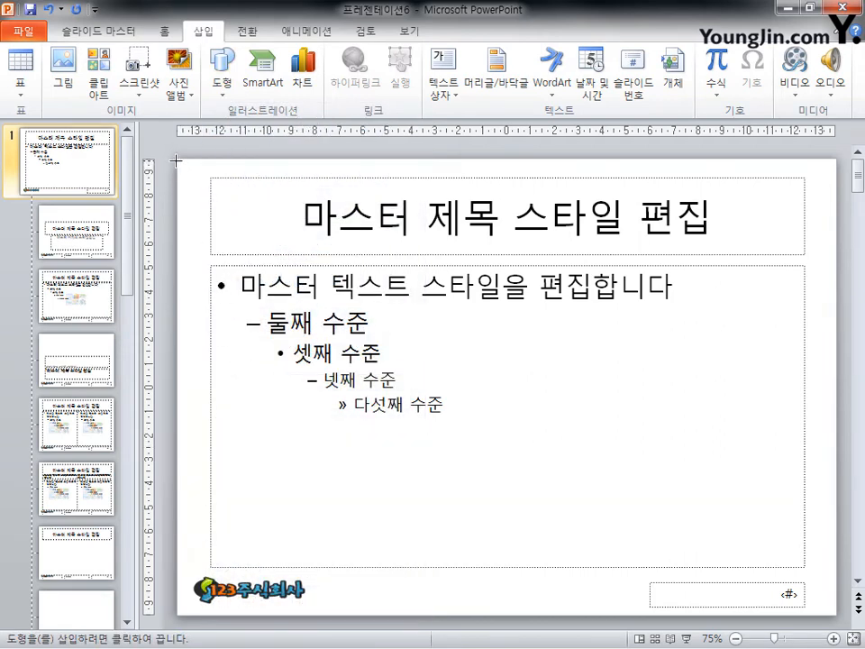
mouse_move(175, 155)
mouse_down()
mouse_move(705, 242)
mouse_move(837, 239)
mouse_up()
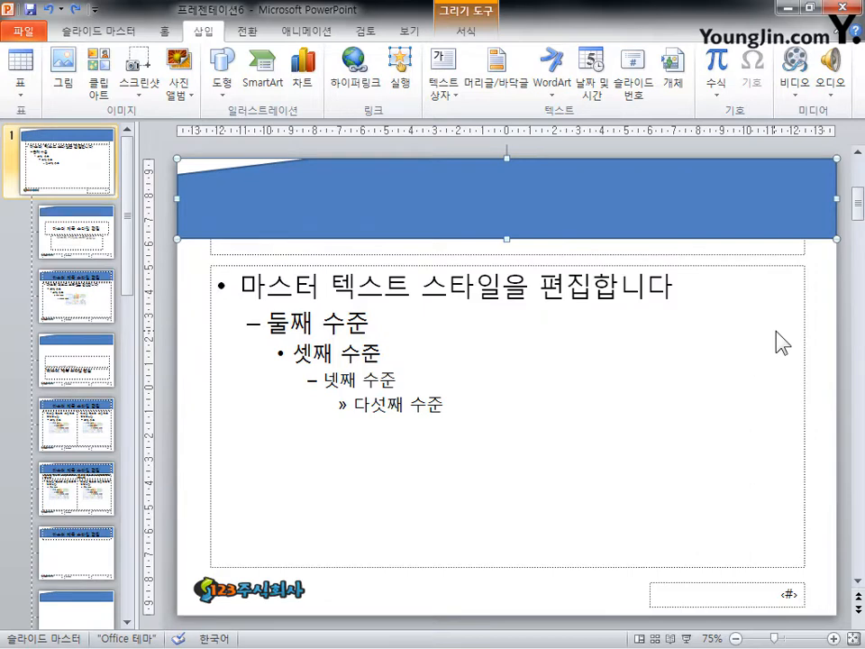
- Duplicate the banner shape, flip the copy vertically and centre it over the original at about 24.8 cm wide
key(ctrl+d)
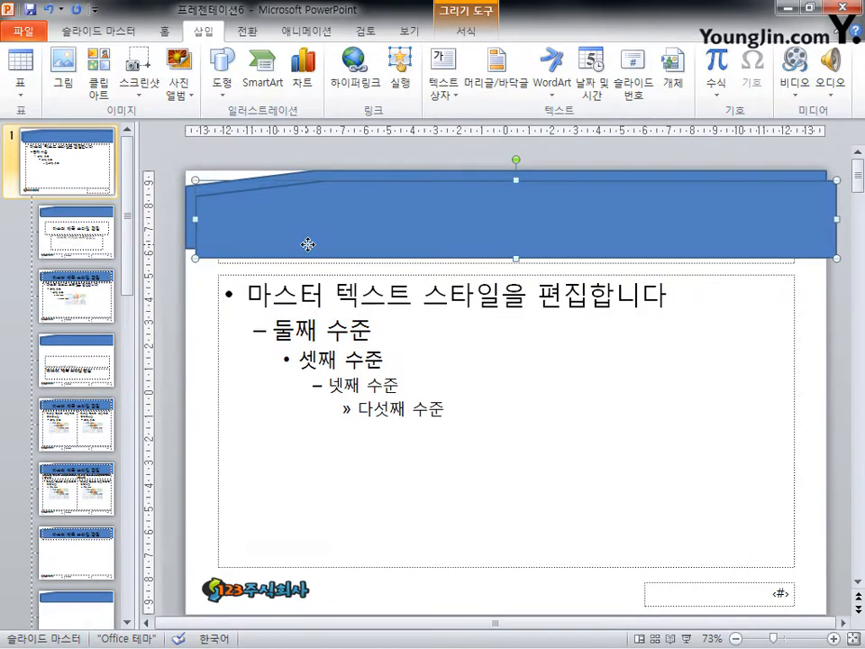
click(466, 31)
click(737, 93)
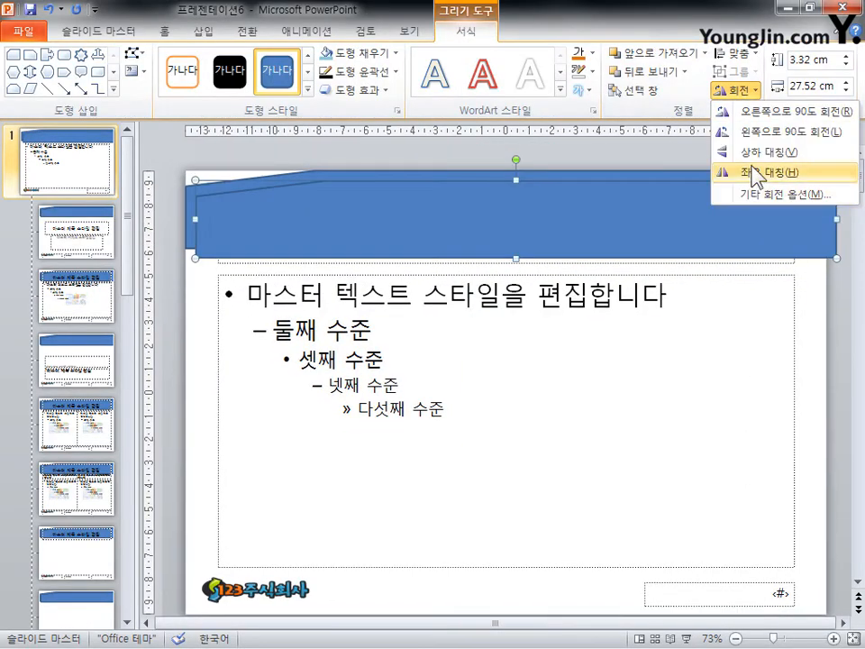
click(750, 153)
drag(490, 220, 522, 207)
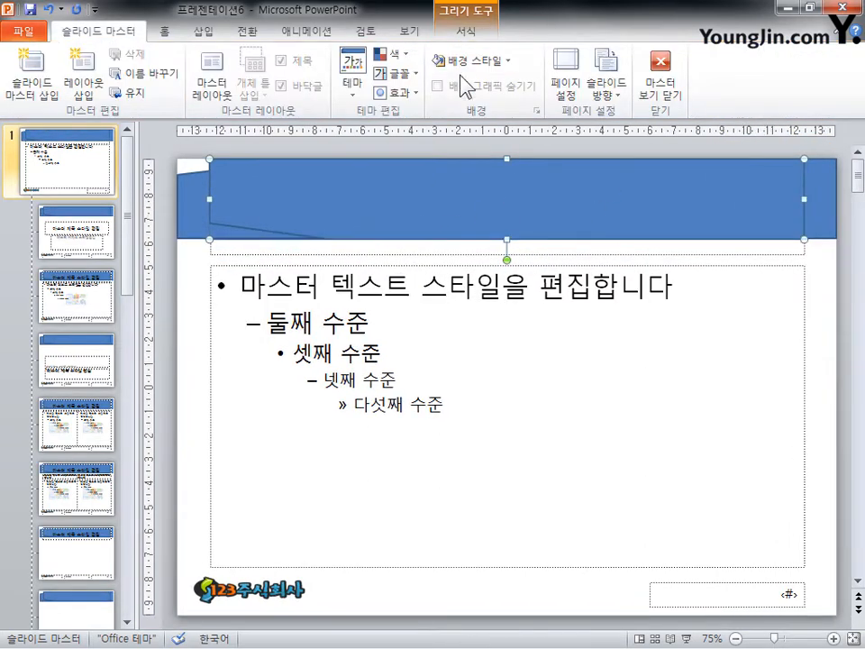
- Fill the flipped front banner shape with the lightest tint of the dark blue theme colour
click(467, 30)
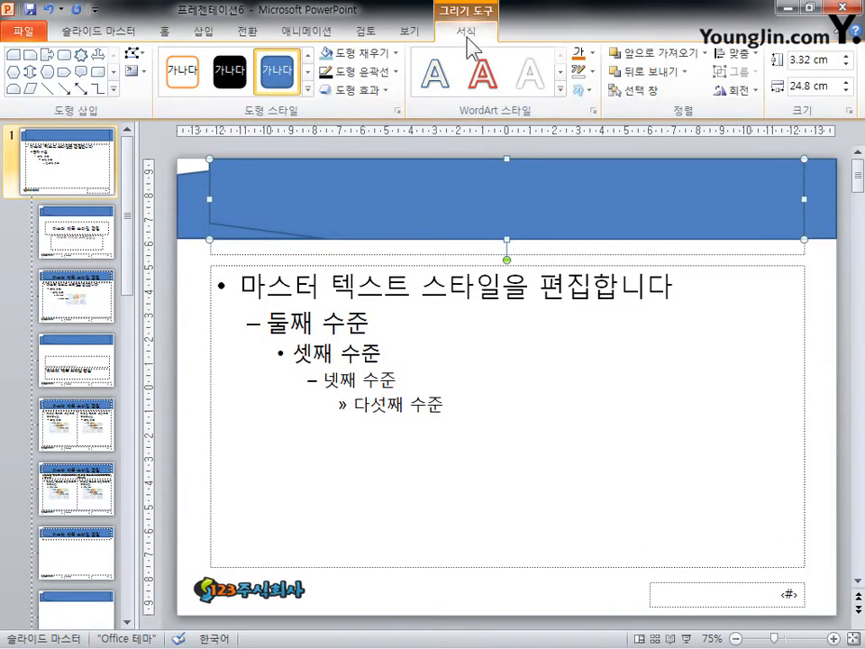
click(356, 53)
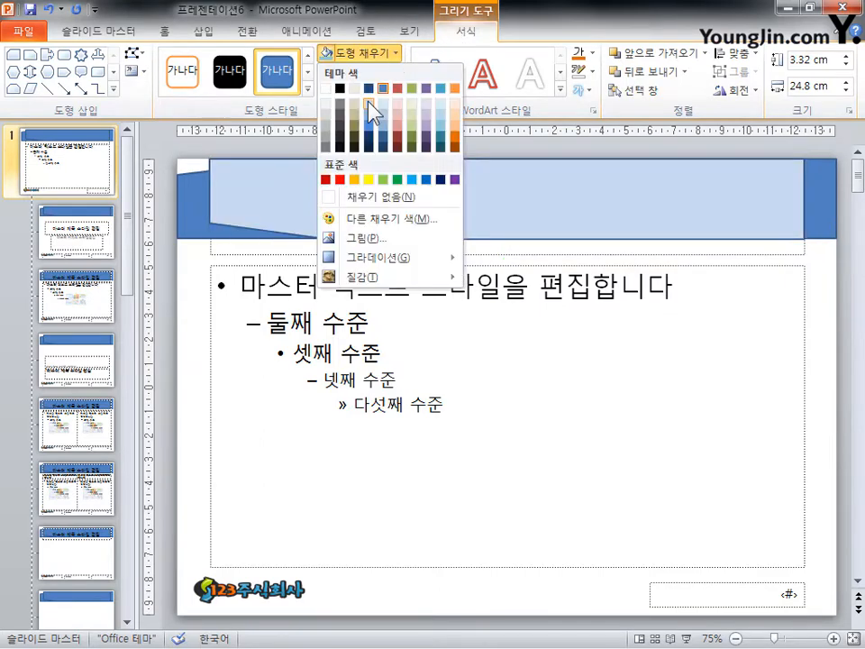
click(369, 104)
- Fill the wider banner shape at the back with a darker shade of the blue accent theme colour
click(201, 213)
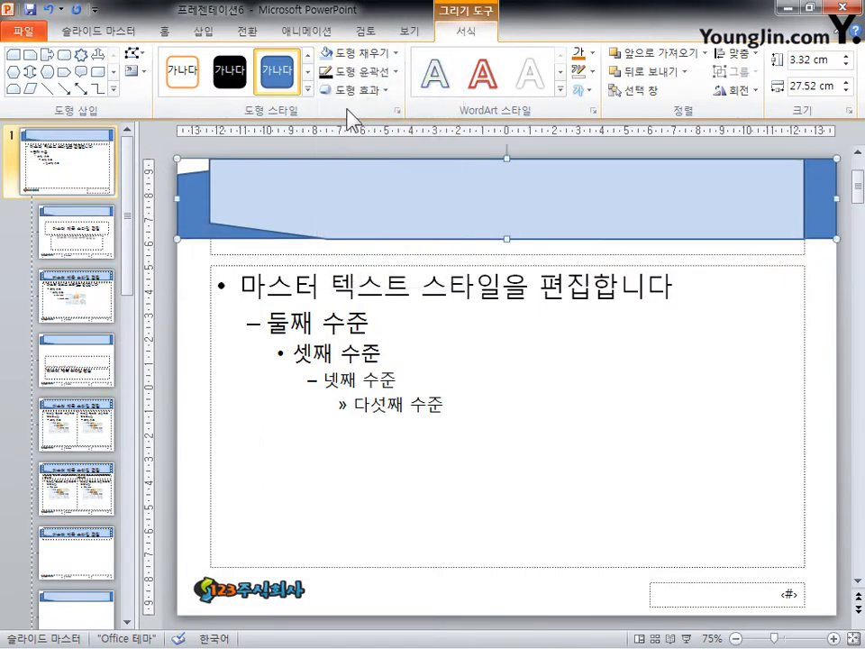
click(359, 54)
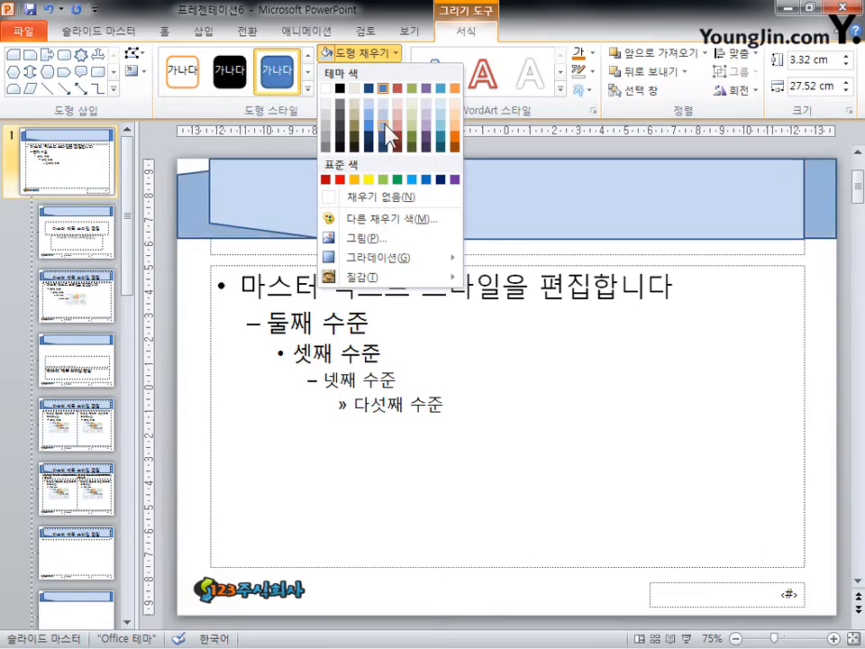
click(385, 127)
click(393, 55)
click(383, 136)
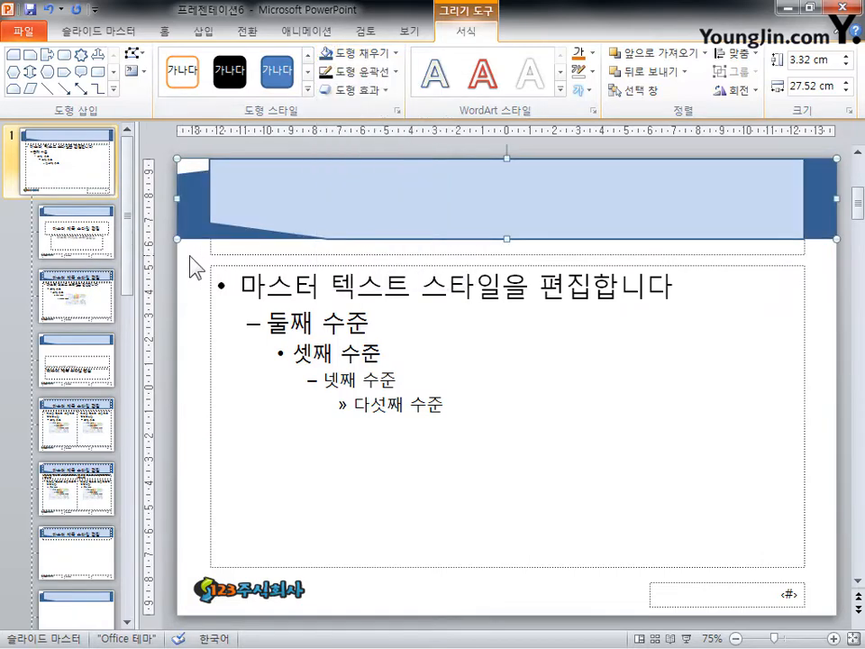
- Give both banner shapes together a thin black outline
drag(174, 257, 796, 165)
click(395, 72)
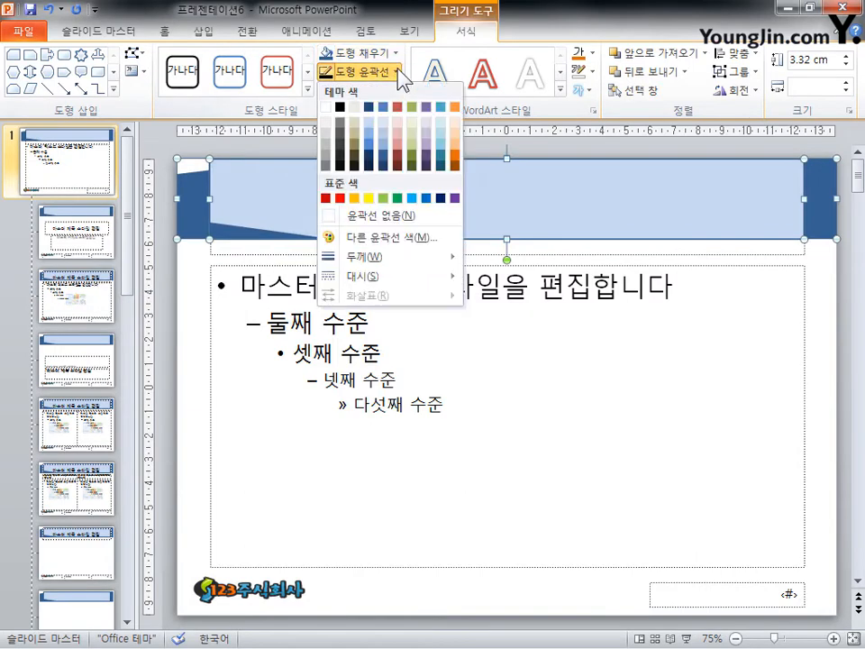
click(340, 108)
click(395, 72)
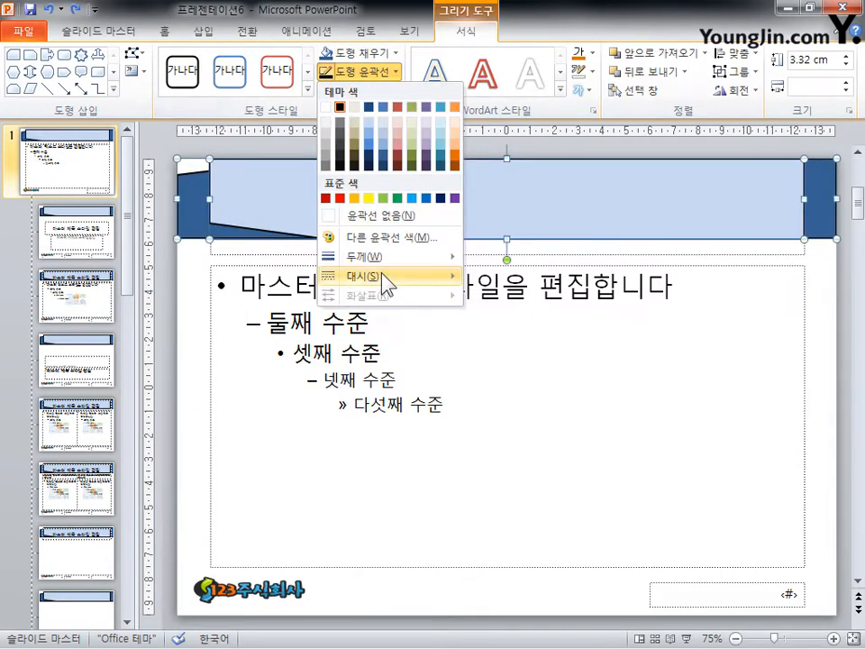
mouse_move(408, 263)
click(533, 259)
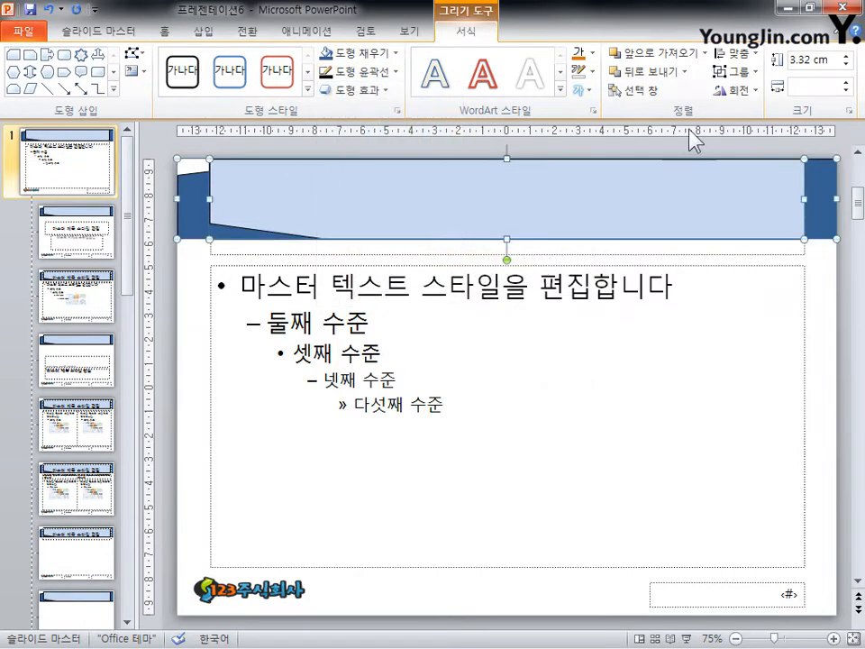
- Bring the master title placeholder to the front and resize it to the front banner's height, about 3.31 cm
click(469, 253)
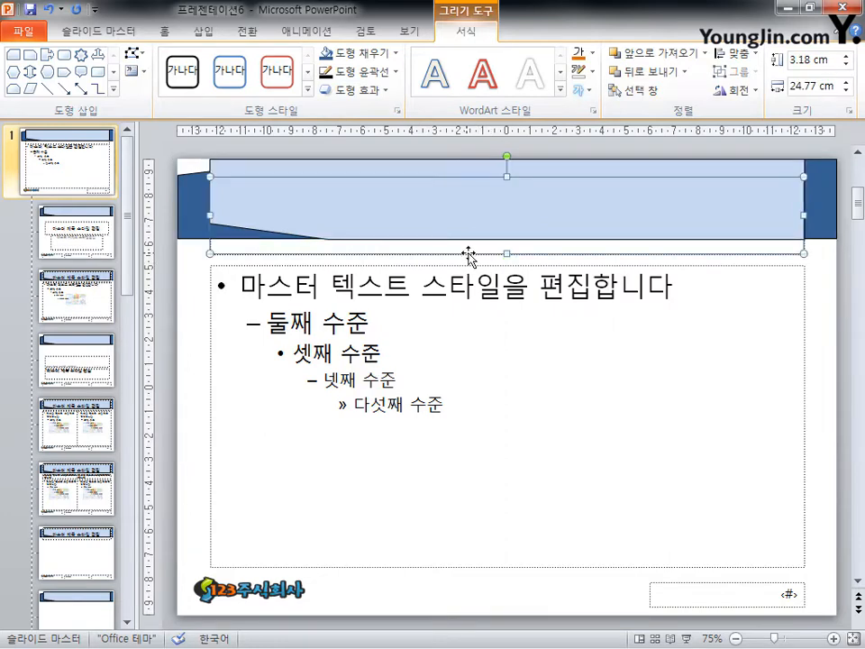
right_click(469, 252)
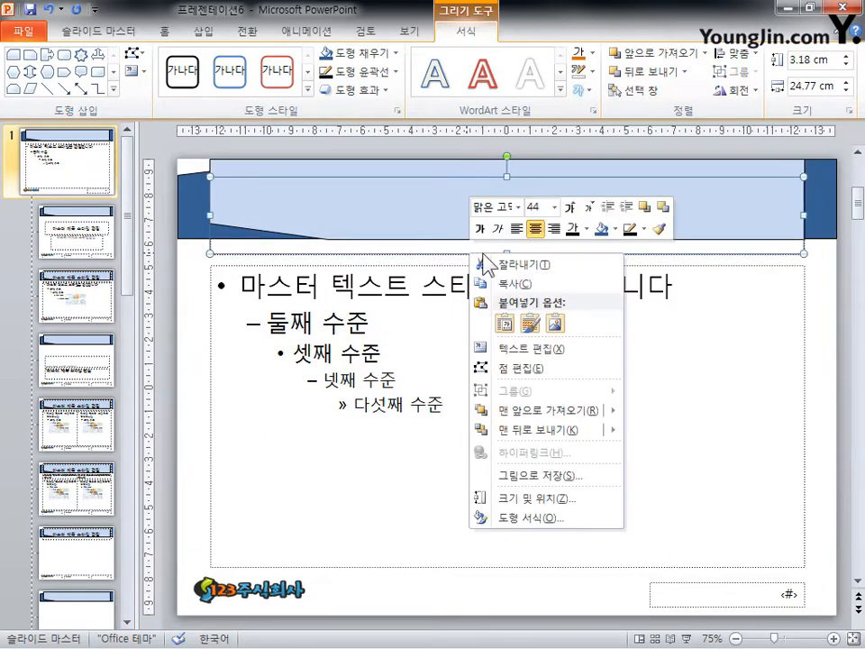
click(557, 411)
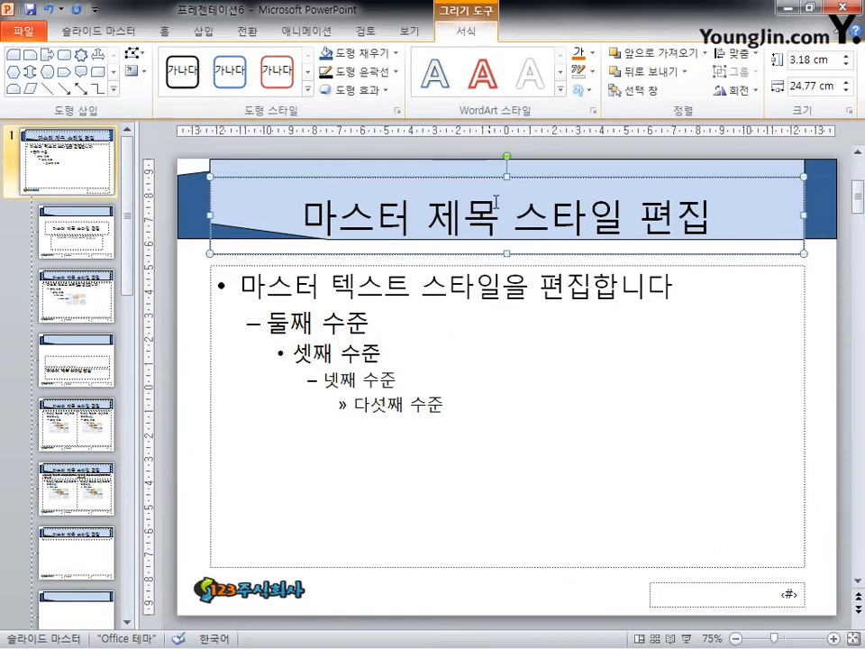
drag(508, 178, 506, 161)
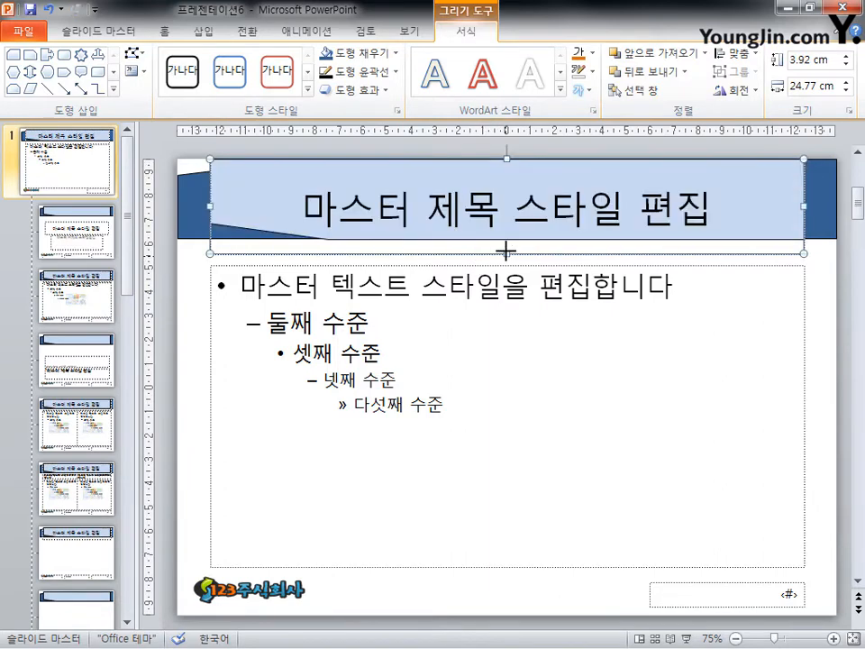
drag(507, 250, 506, 238)
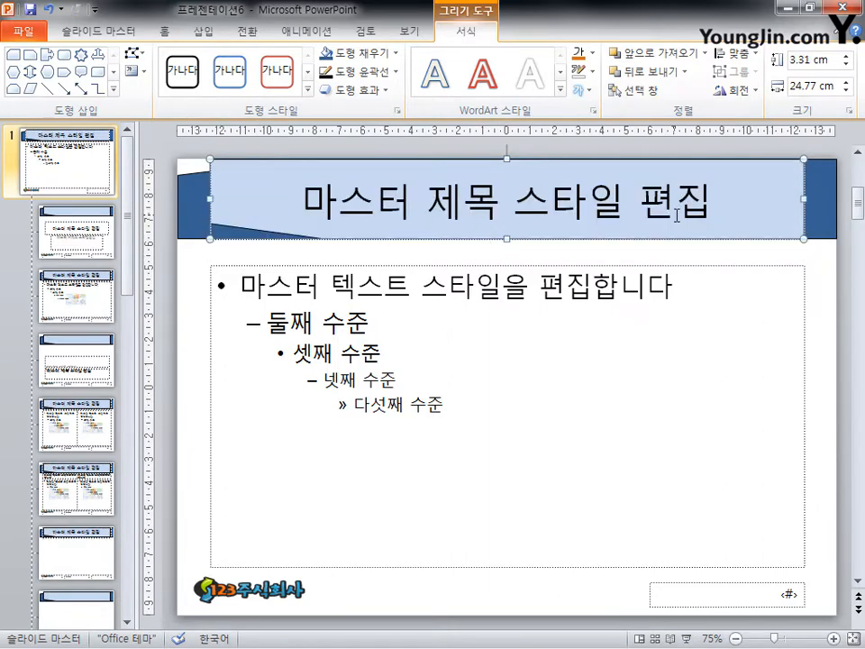
- Format the master title text as 돋움, 40 pt, in standard blue
click(162, 30)
click(237, 63)
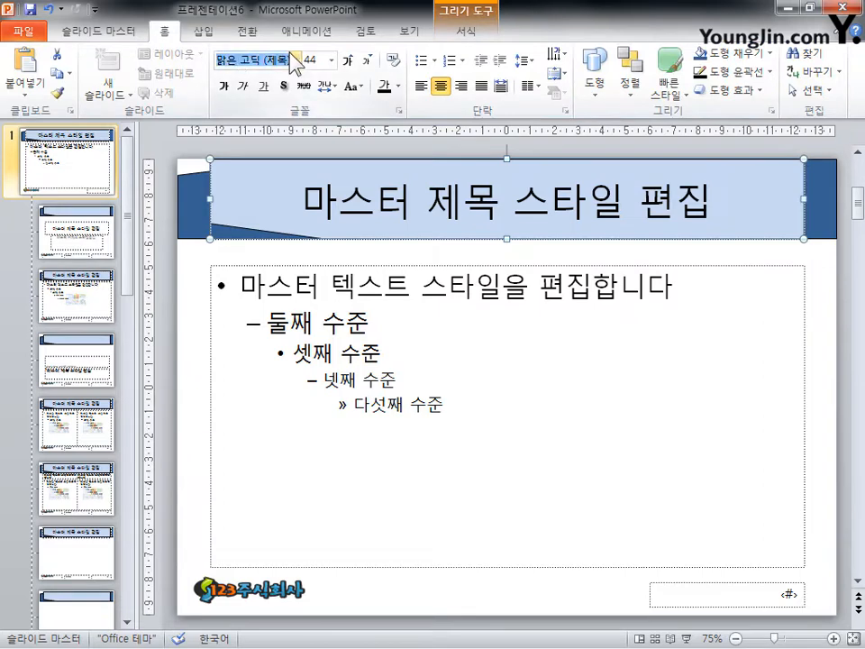
text(돋움)
key(Return)
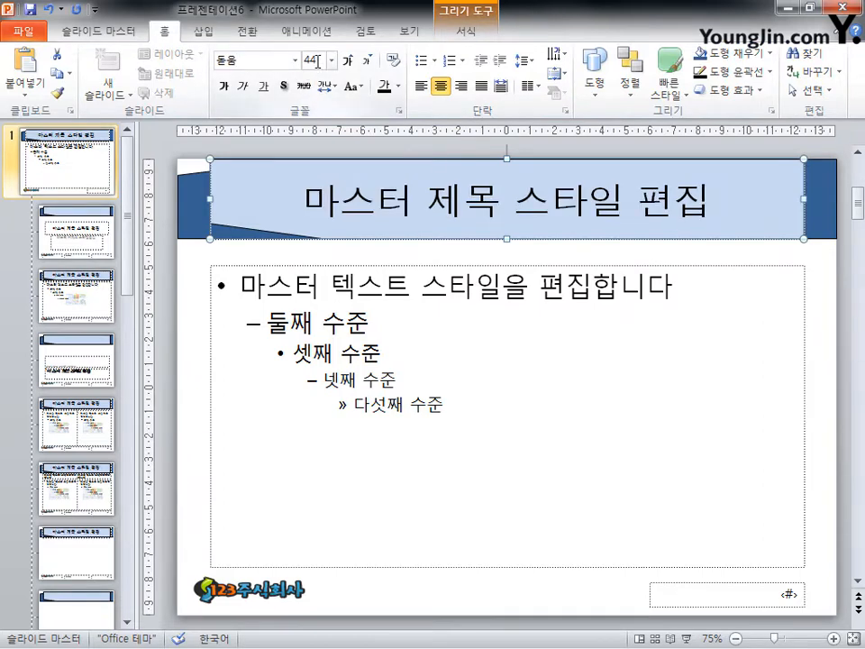
click(317, 62)
text(40)
key(Return)
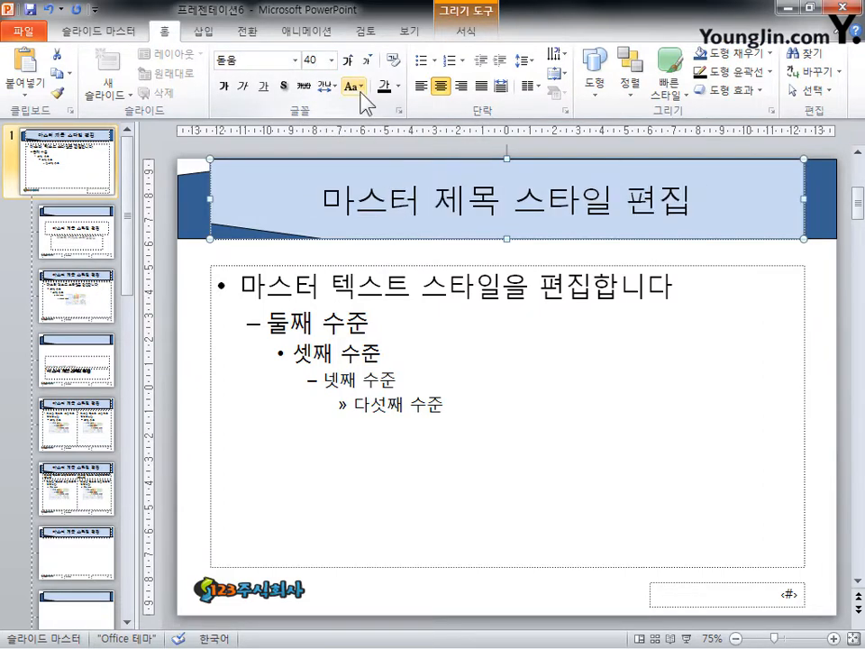
click(397, 86)
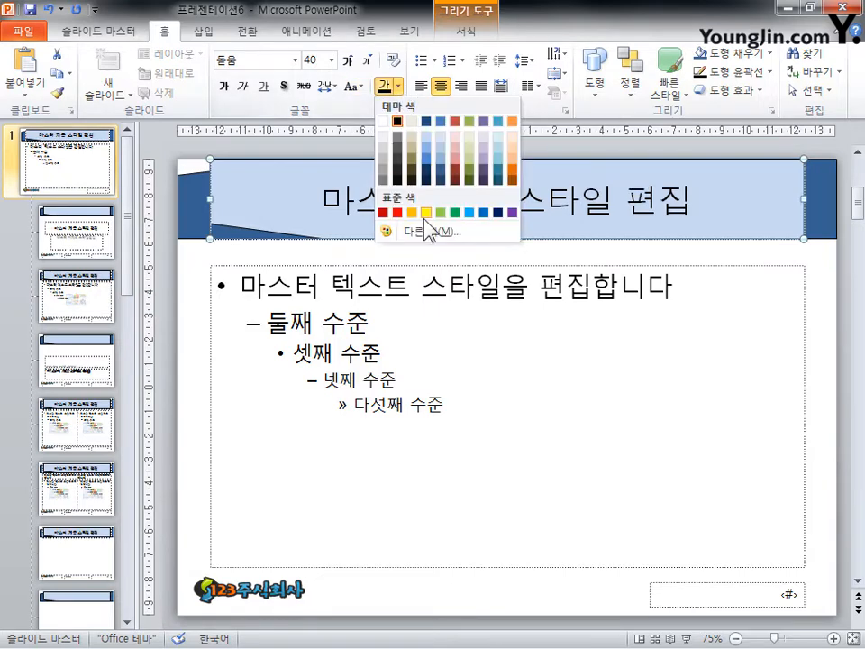
click(472, 212)
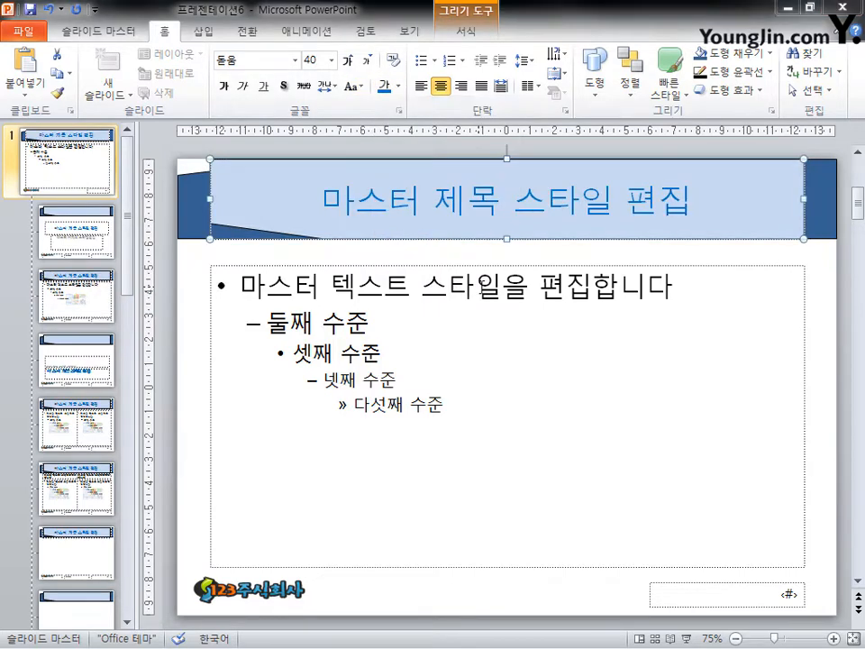
- Hide the background graphics on the title slide layout and close the slide master view
click(83, 244)
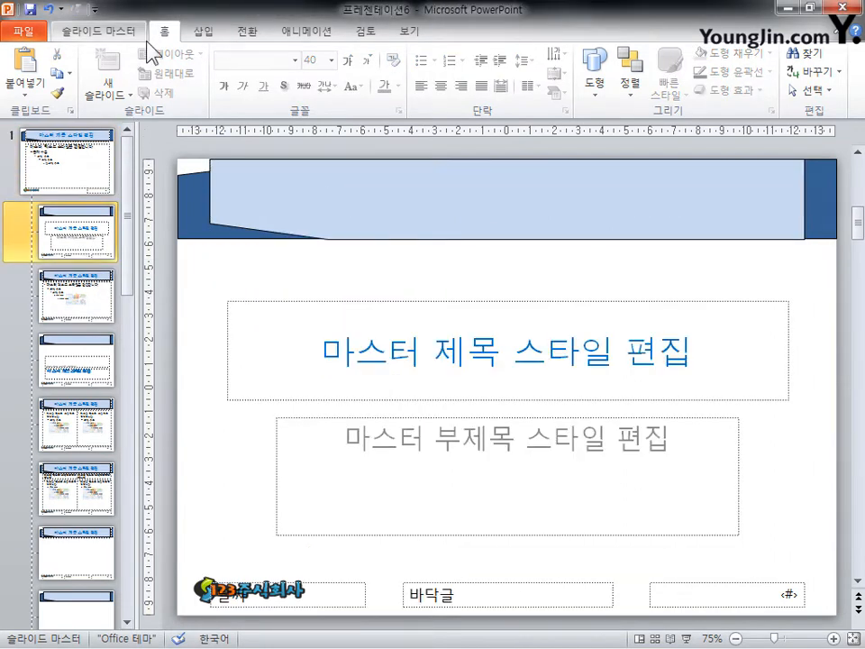
click(107, 28)
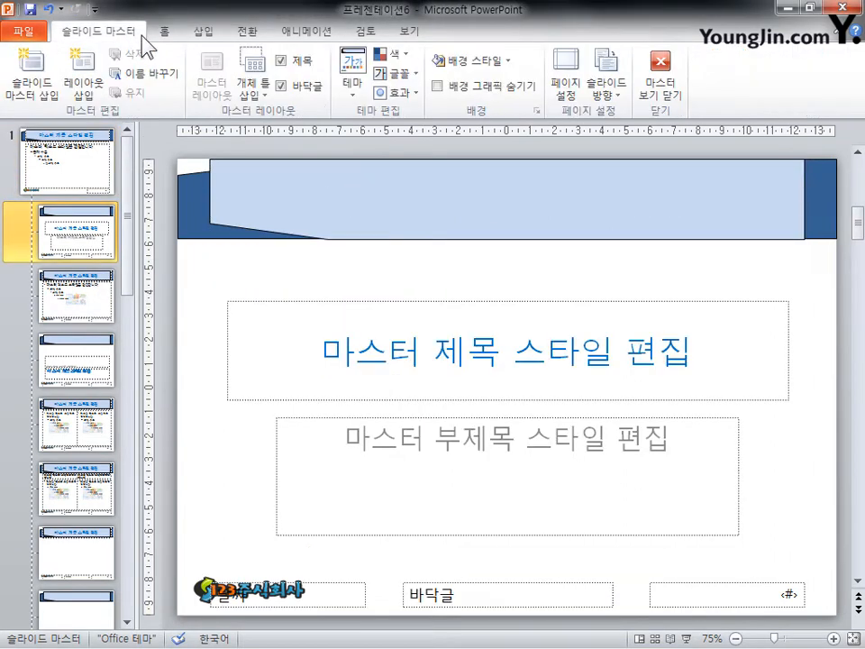
click(502, 87)
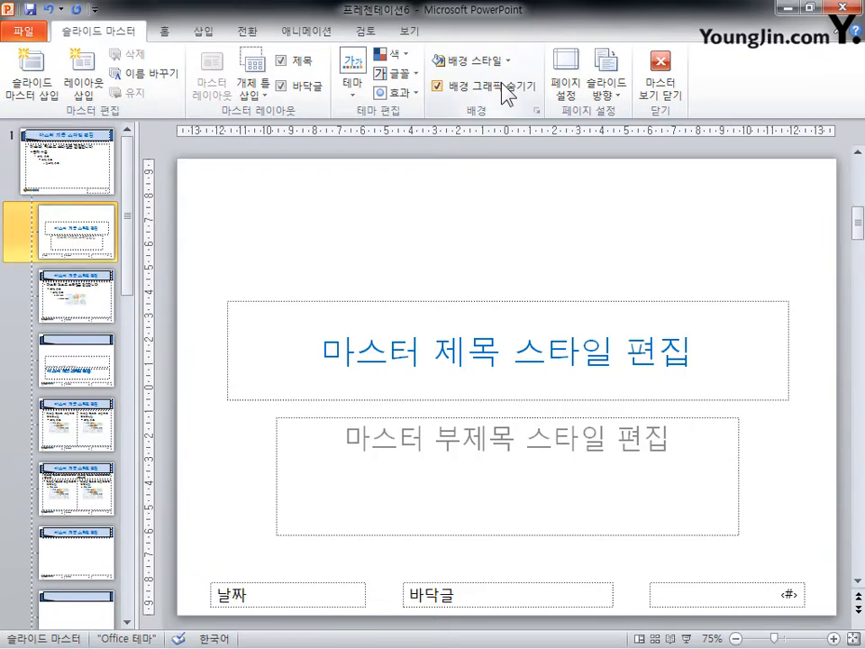
click(661, 85)
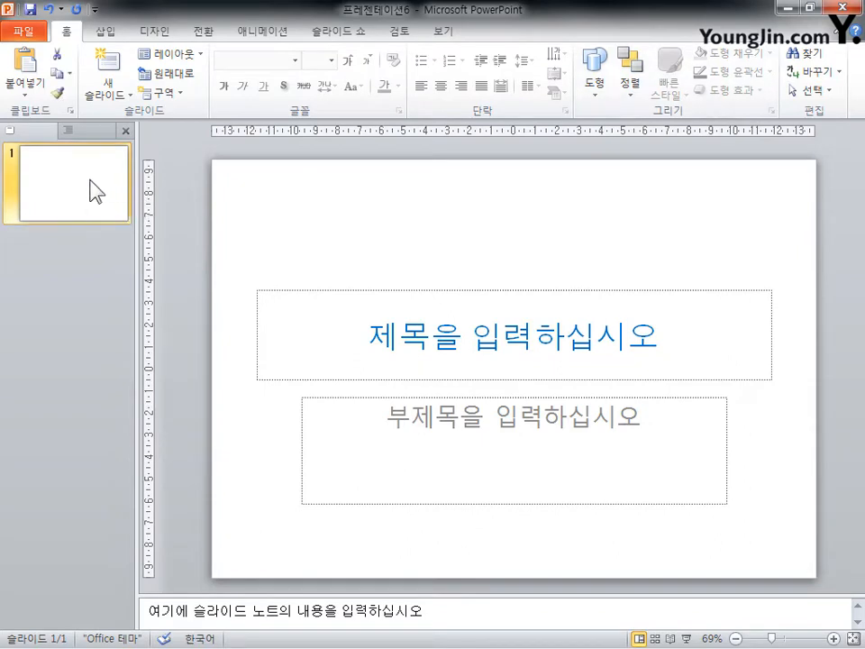
- Add five content slides after the title slide, then return to slide 1
key(ctrl+m)
key(ctrl+m)
key(ctrl+m)
key(ctrl+m)
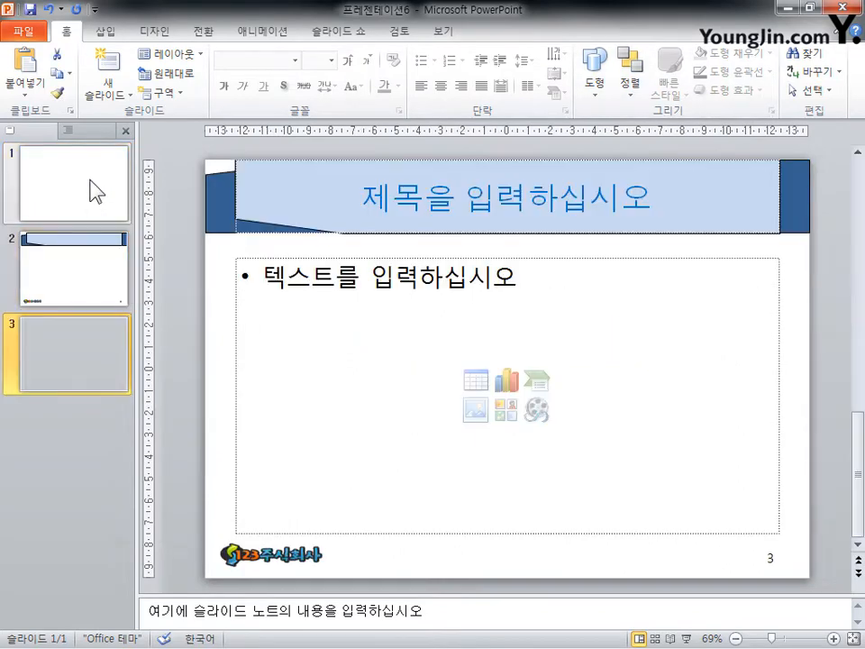
key(ctrl+m)
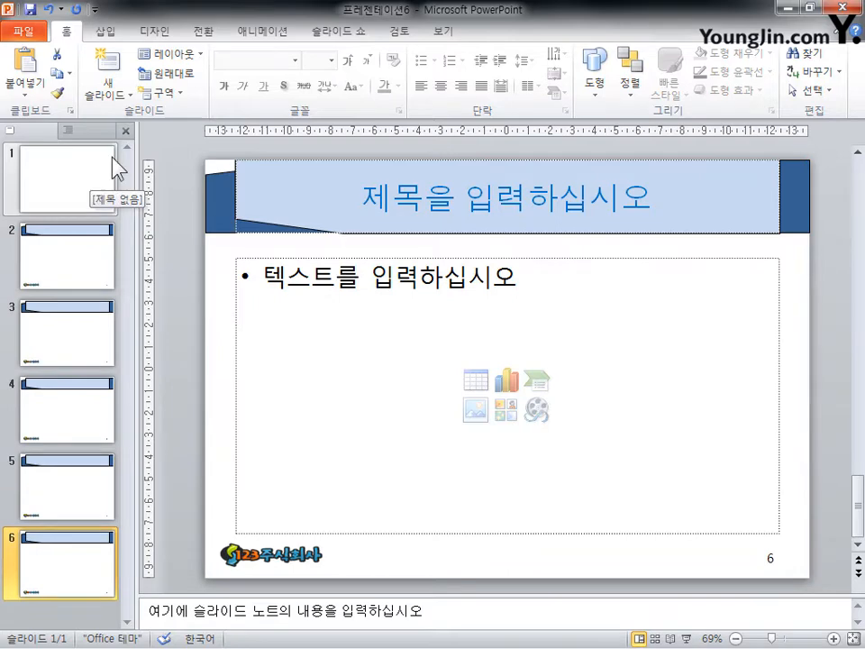
click(97, 184)
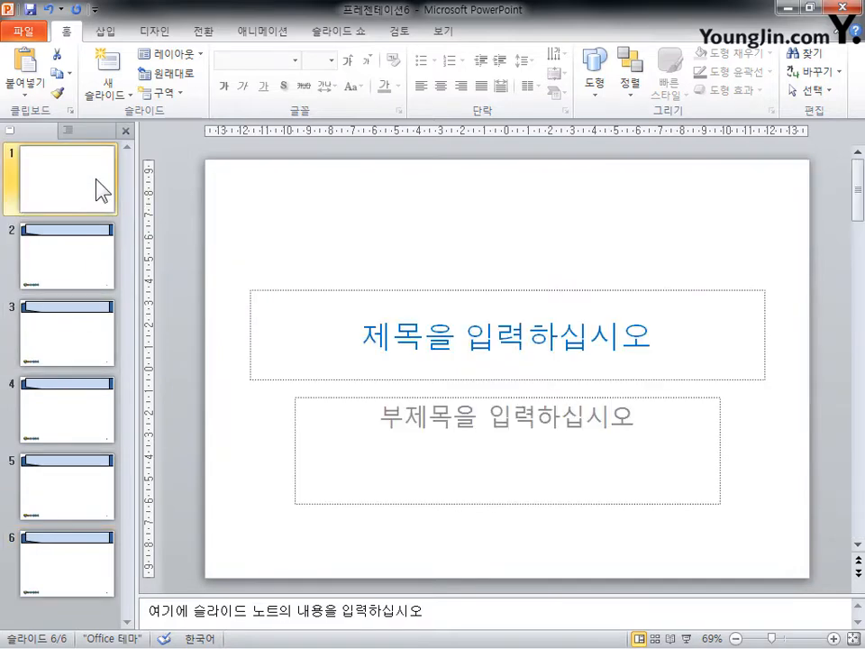
- Save the presentation in the ITQ folder, naming the file with the candidate's registration number, a hyphen and the candidate's name
click(28, 11)
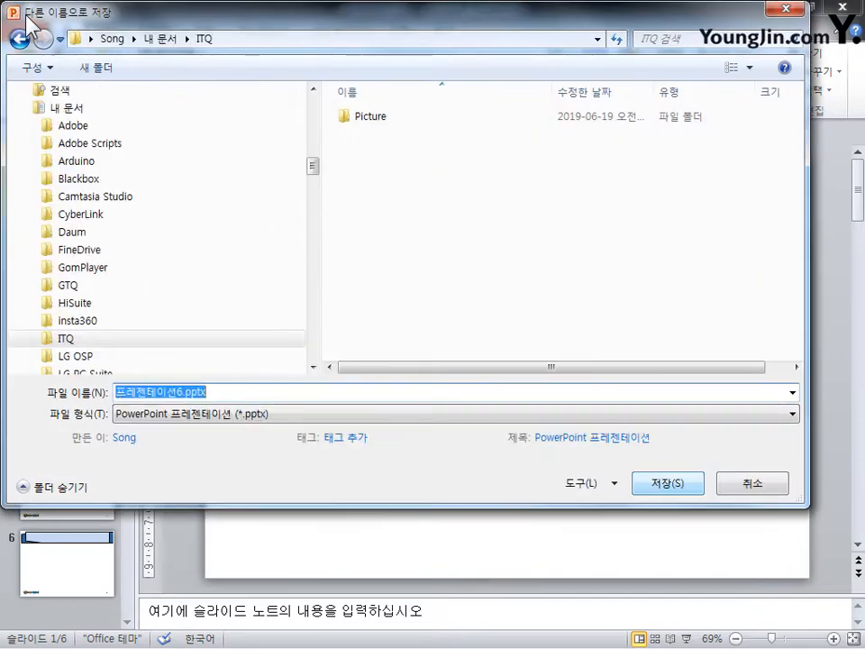
text(20202010-)
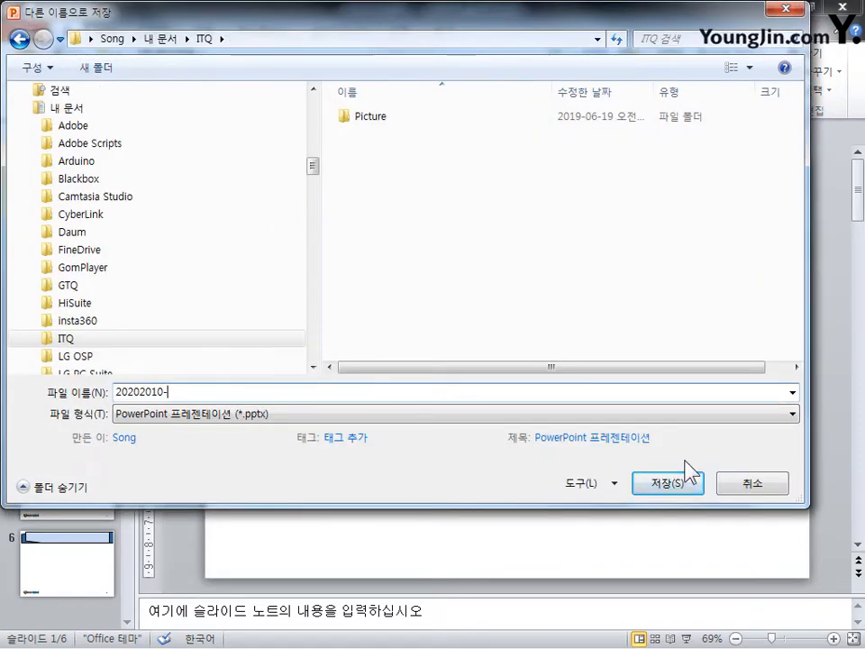
text(홍길동)
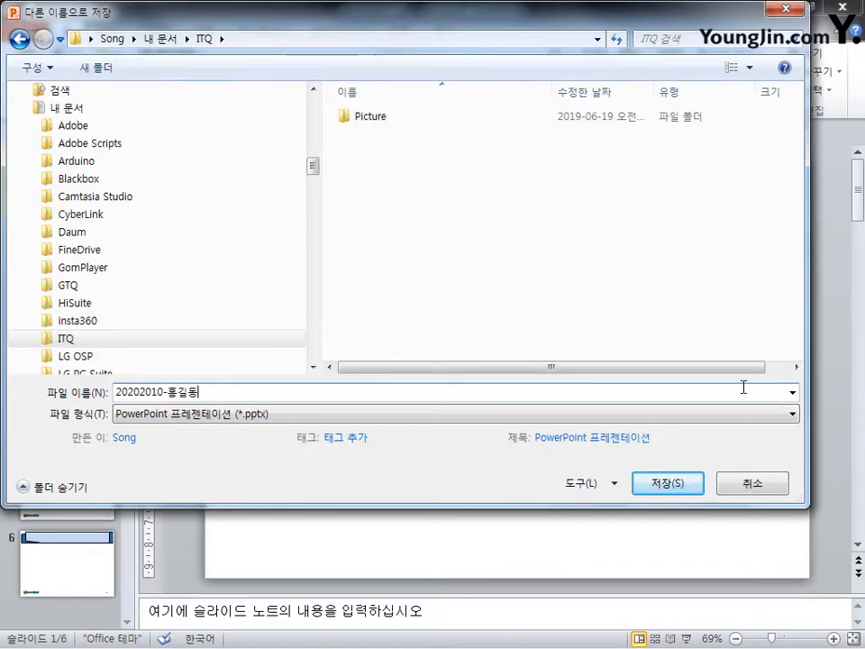
click(686, 487)
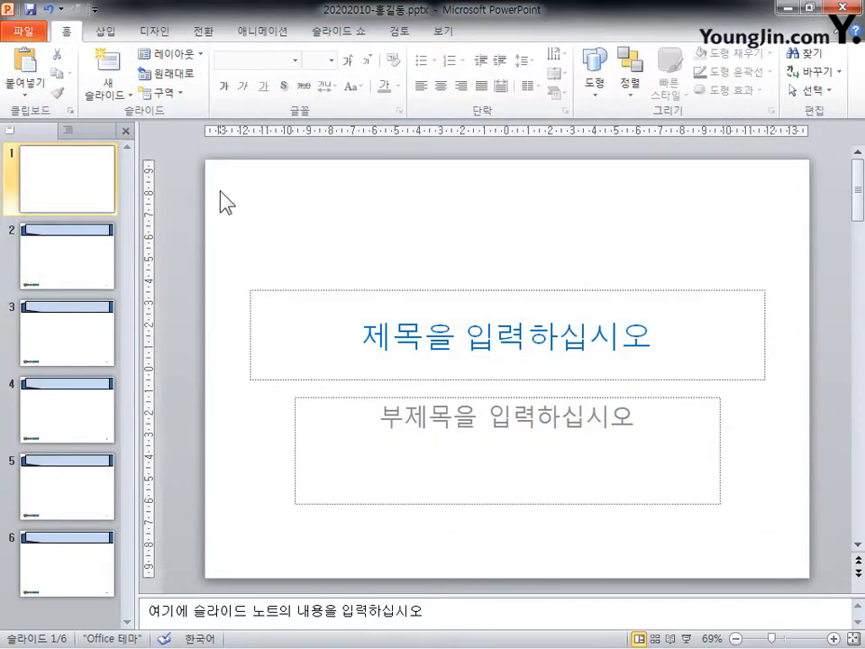
- Delete both placeholders from slide 1 and draw a round diagonal corner rectangle about 8.2 cm wide and 7.8 cm high
drag(217, 180, 825, 572)
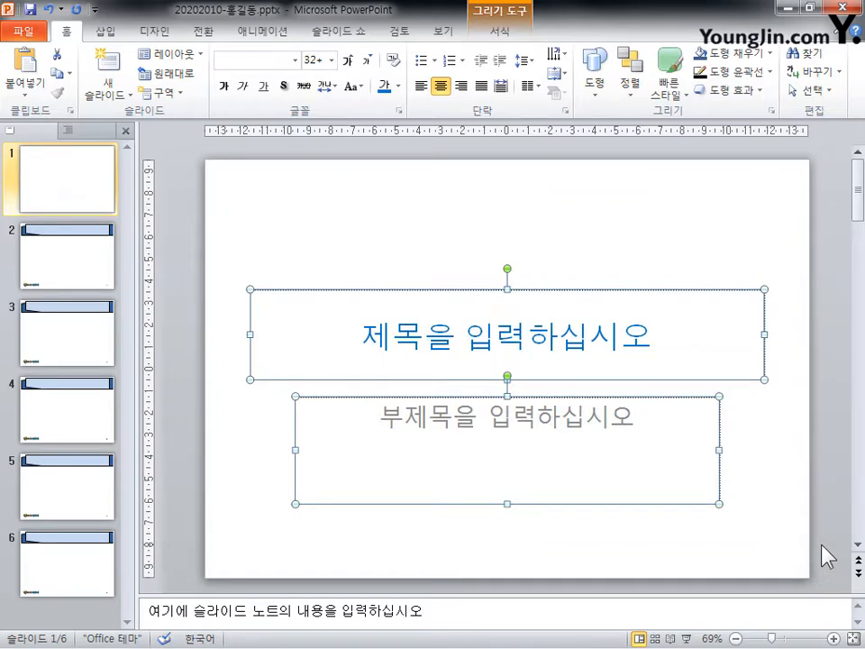
key(Delete)
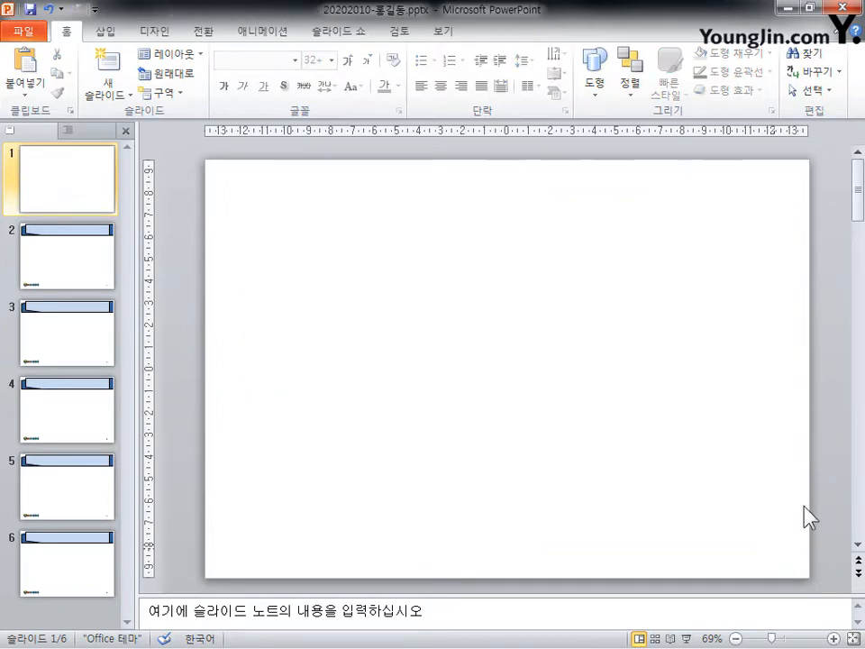
click(106, 31)
click(233, 78)
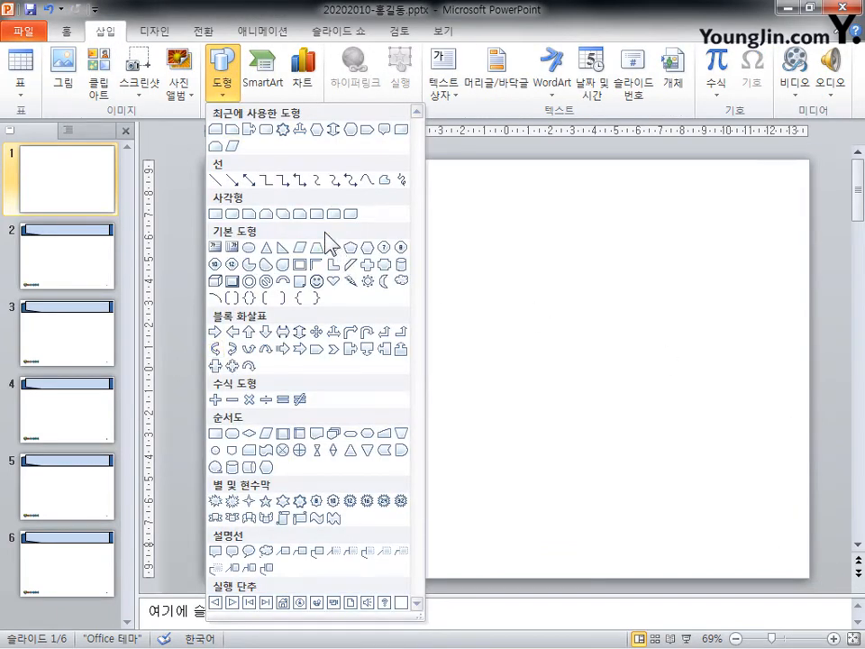
click(350, 214)
mouse_move(508, 285)
mouse_down()
mouse_move(672, 459)
mouse_move(687, 457)
mouse_up()
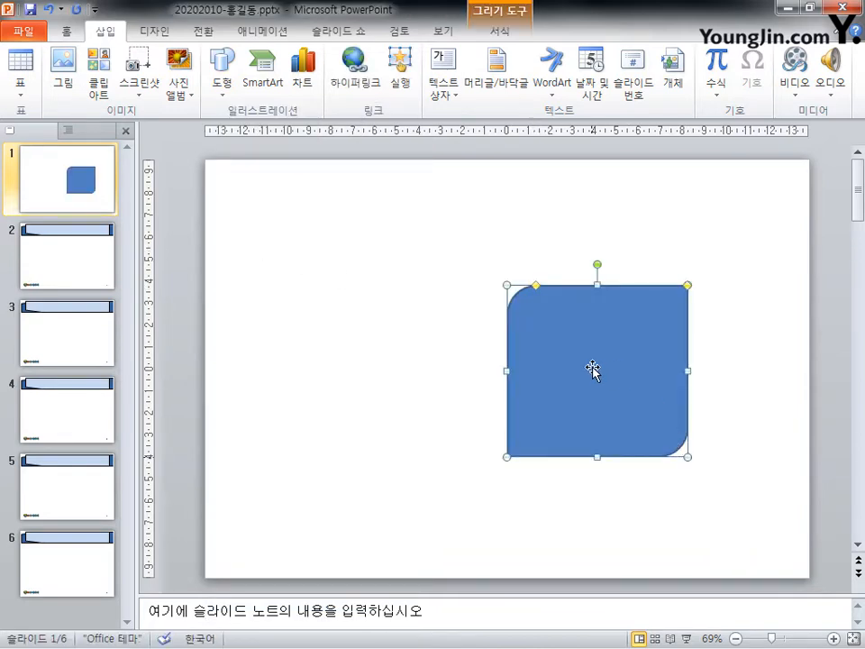
- Edit the rectangle's points to reshape it into a slanted leaf with pointed lower-left and upper-right ends
right_click(599, 315)
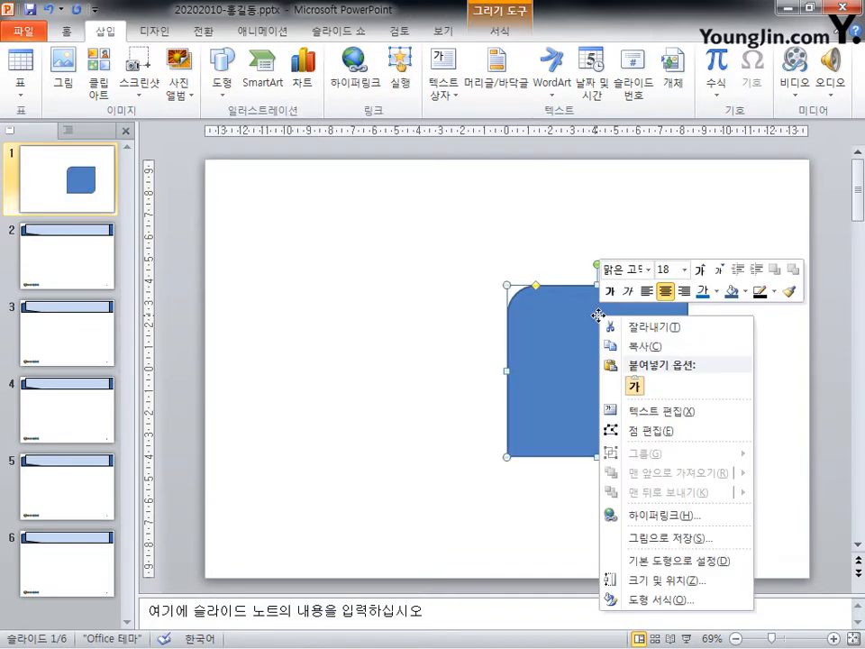
click(649, 431)
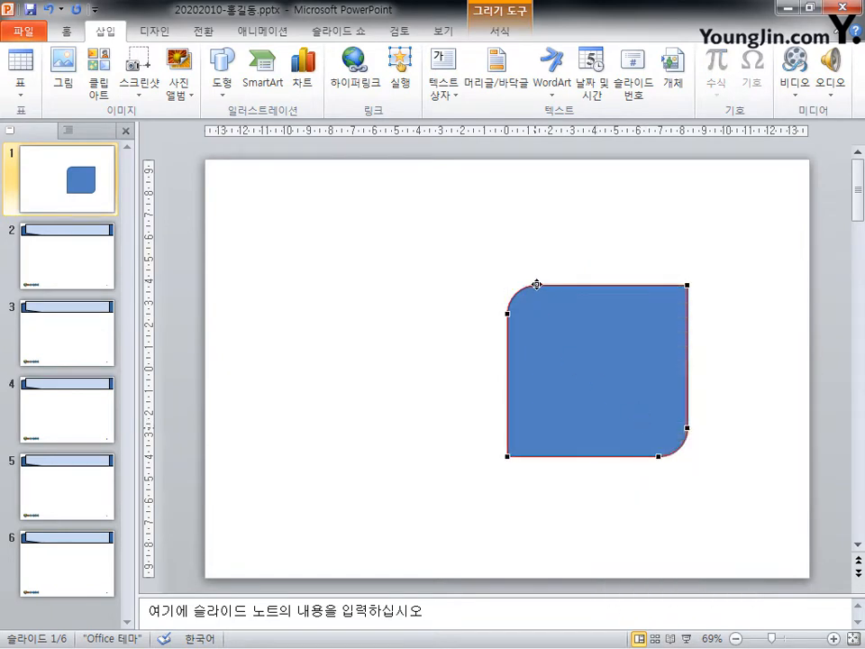
drag(560, 285, 573, 304)
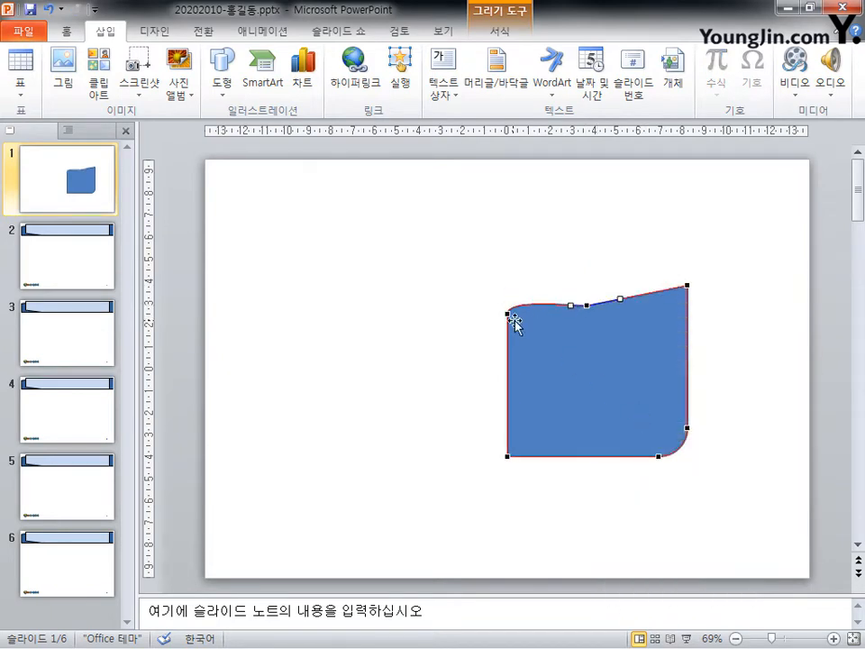
drag(509, 316, 541, 370)
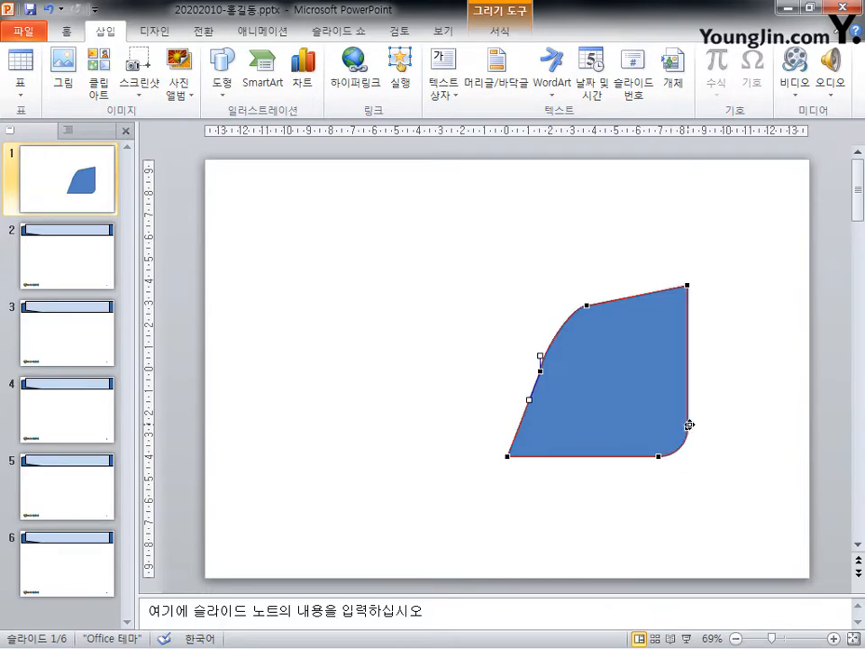
drag(687, 426, 662, 385)
drag(659, 456, 608, 430)
drag(587, 306, 607, 297)
click(540, 369)
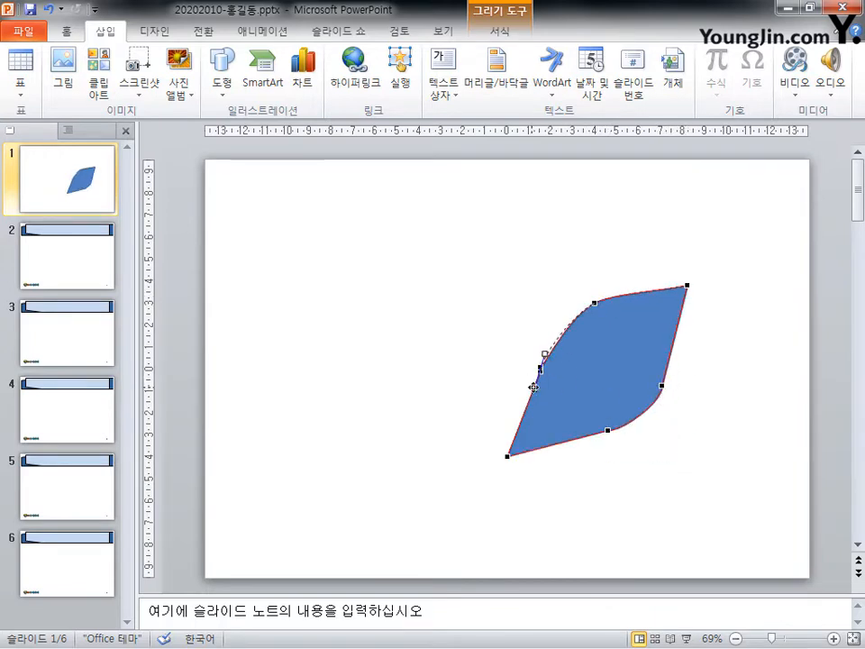
click(663, 386)
click(608, 430)
drag(623, 430, 640, 417)
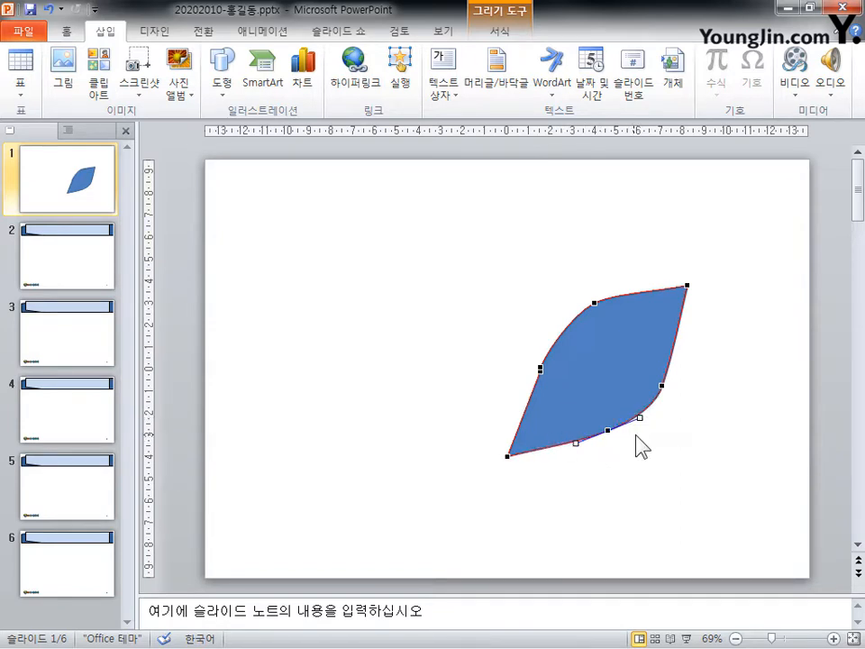
click(604, 396)
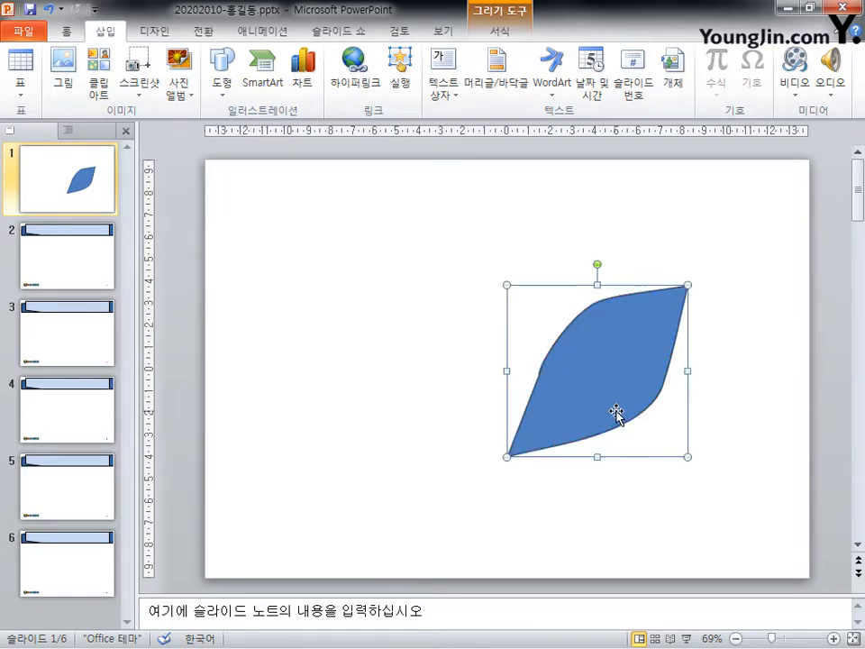
- Fill the leaf shape with the picture 그림1.jpg from the Picture folder
click(499, 31)
click(397, 56)
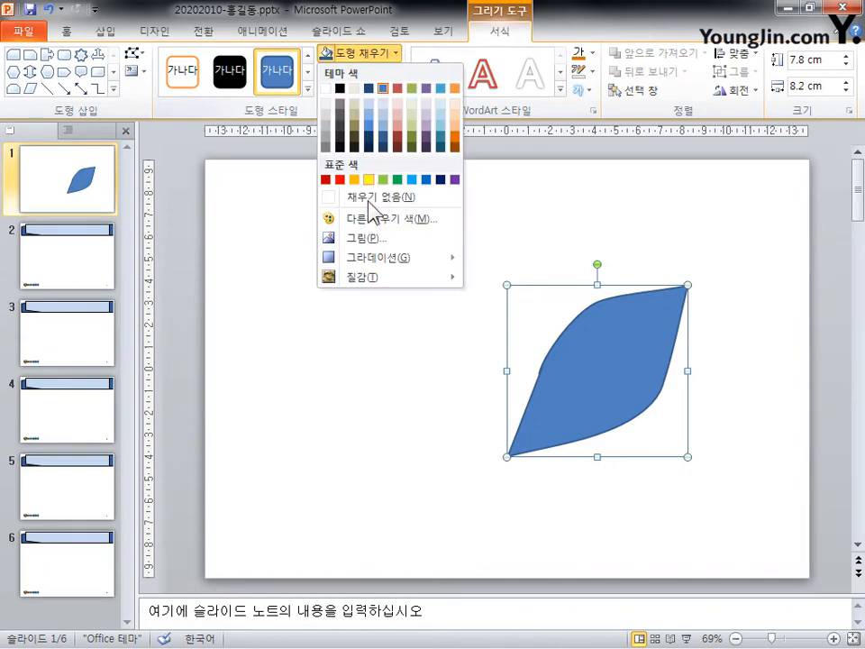
click(380, 236)
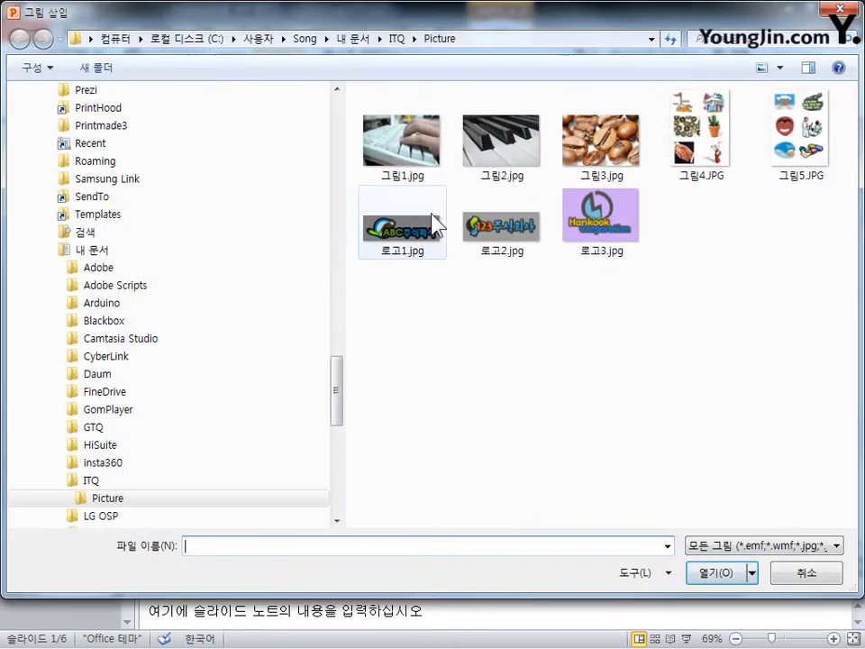
click(403, 167)
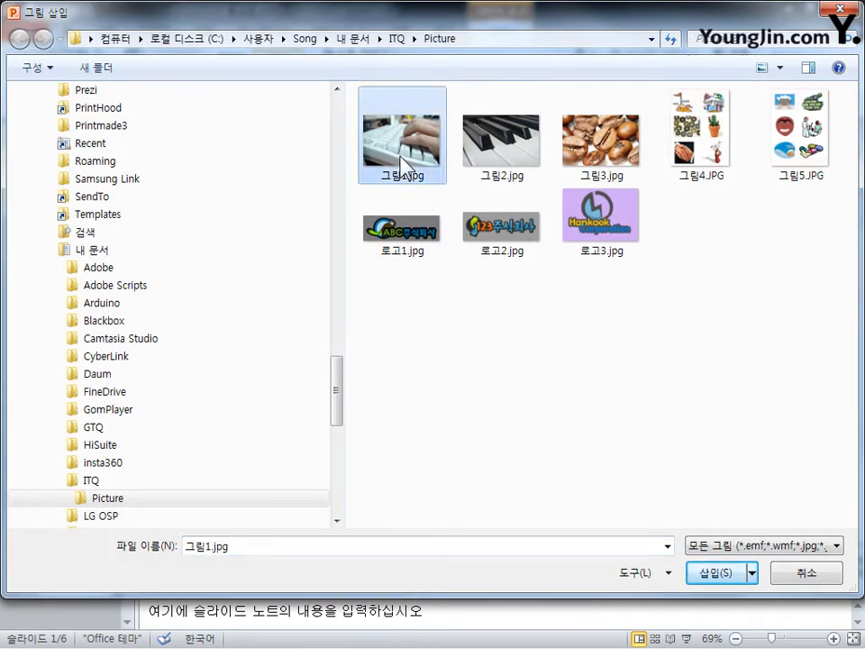
click(726, 577)
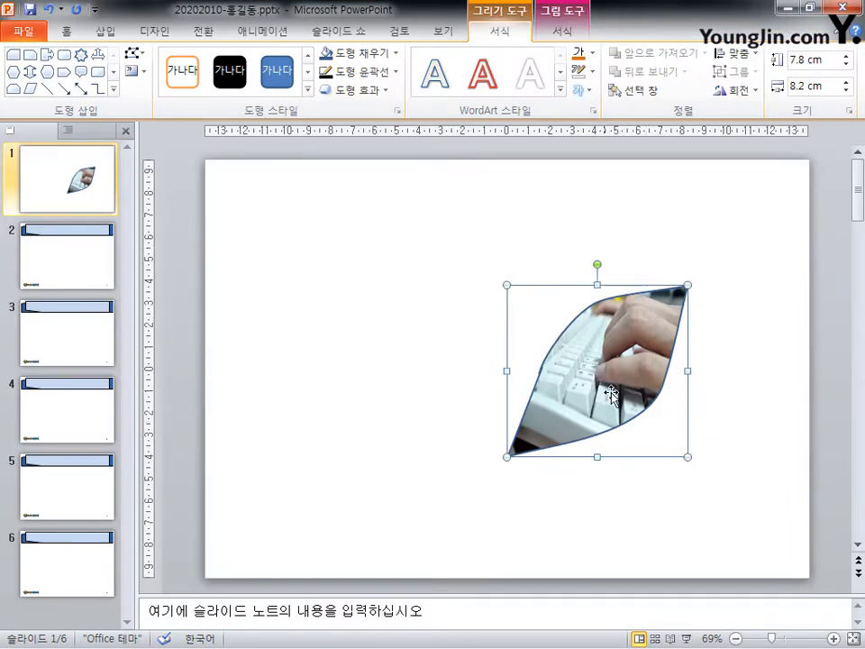
- Edit the picture-filled leaf's points to stretch it into a wider, roughly horizontal outline
right_click(620, 333)
click(699, 451)
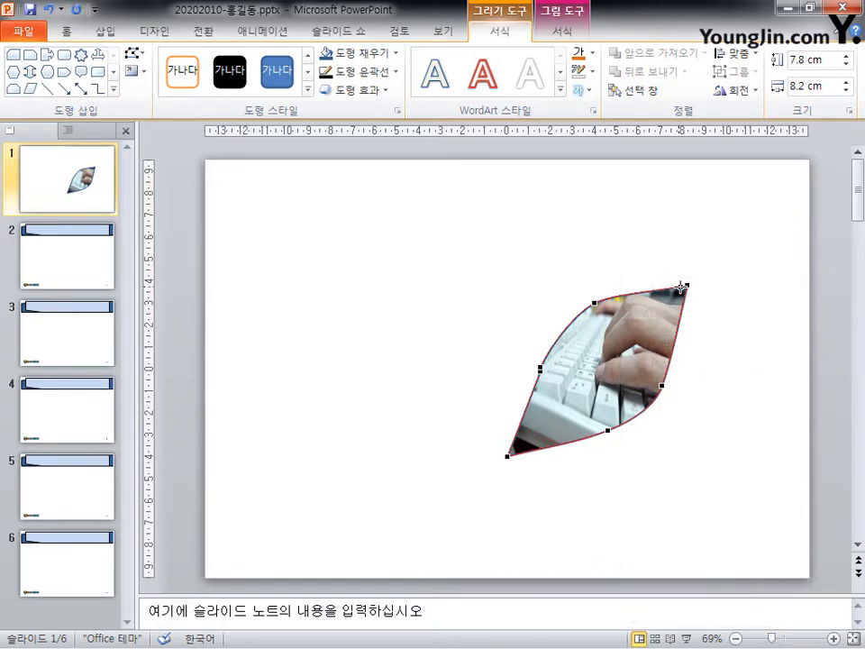
drag(692, 289, 729, 376)
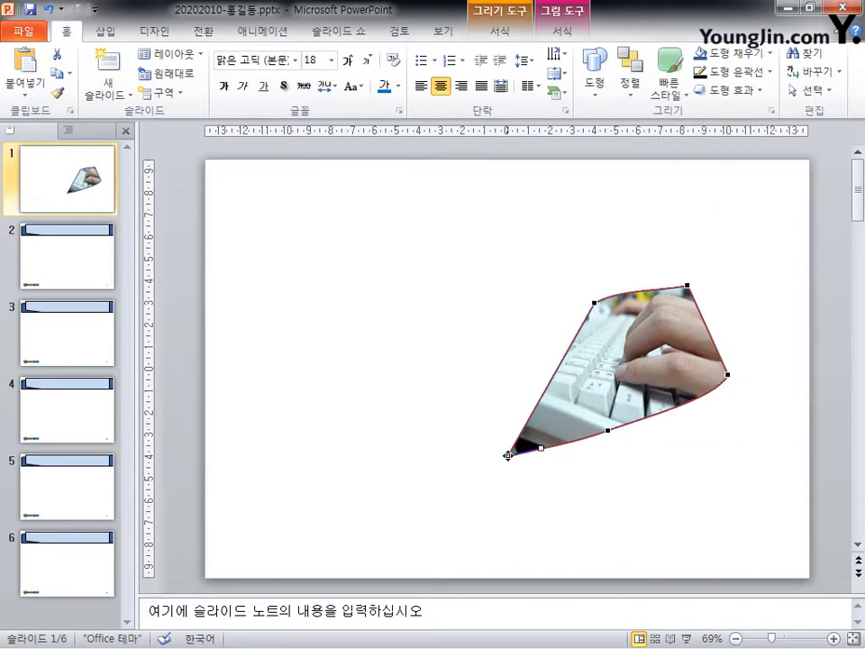
drag(508, 456, 485, 342)
drag(727, 375, 742, 421)
drag(594, 302, 589, 282)
drag(688, 285, 693, 309)
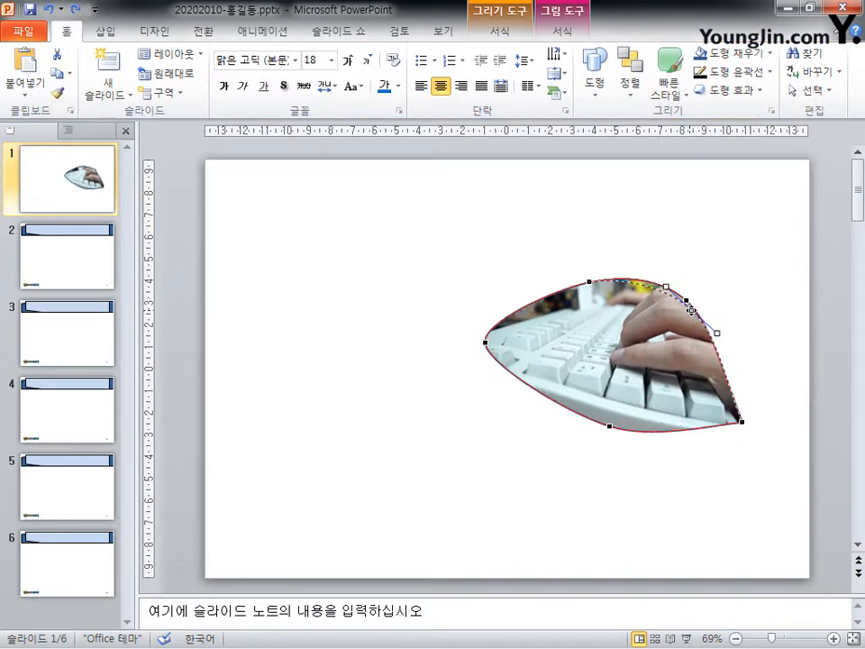
- Fine-tune the leaf's points and curve handles into a slim horizontal leaf about 11.24 cm wide and 5.74 cm high
drag(610, 428, 610, 420)
click(485, 342)
drag(505, 362, 490, 364)
key(ctrl+z)
drag(610, 420, 629, 419)
drag(589, 282, 590, 288)
drag(742, 421, 732, 371)
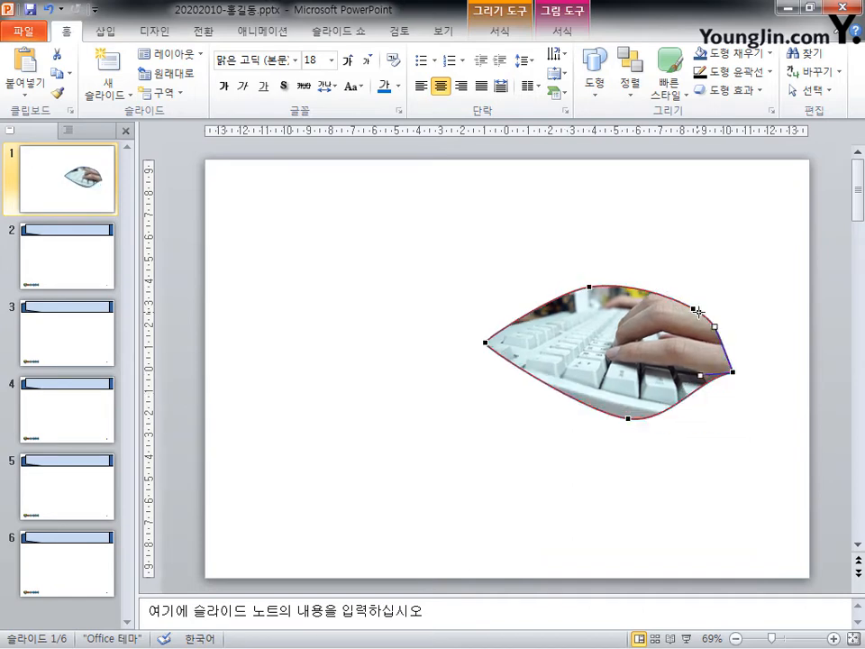
drag(693, 310, 680, 303)
drag(732, 372, 733, 346)
drag(716, 302, 726, 332)
drag(628, 419, 625, 410)
drag(733, 346, 732, 337)
drag(679, 303, 673, 299)
key(Escape)
- Rotate the picture leaf counter-clockwise so it slants up toward the slide's upper-right corner, and deselect it
drag(610, 262, 555, 280)
click(508, 417)
click(729, 404)
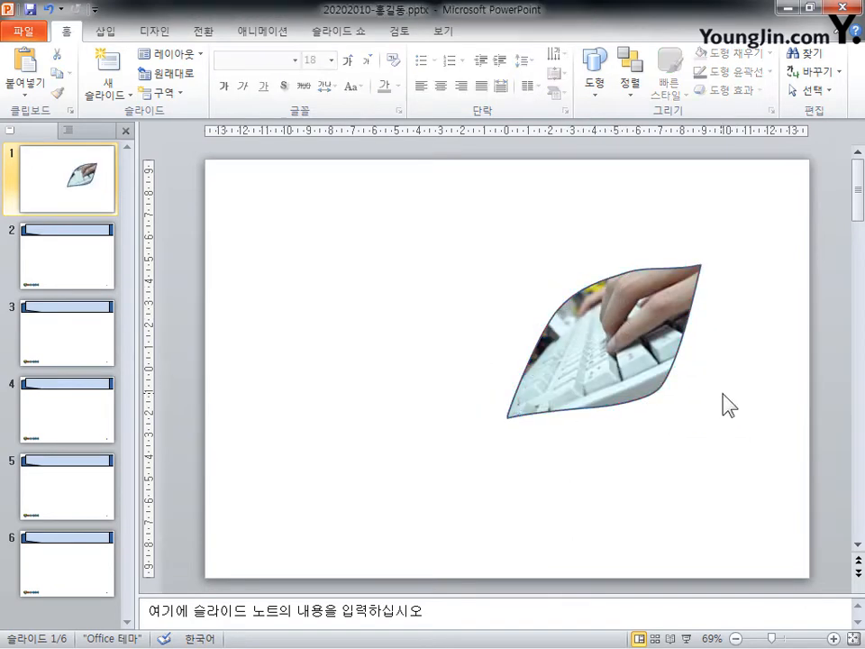
- Apply a 5-point soft edges effect to the picture leaf
click(658, 311)
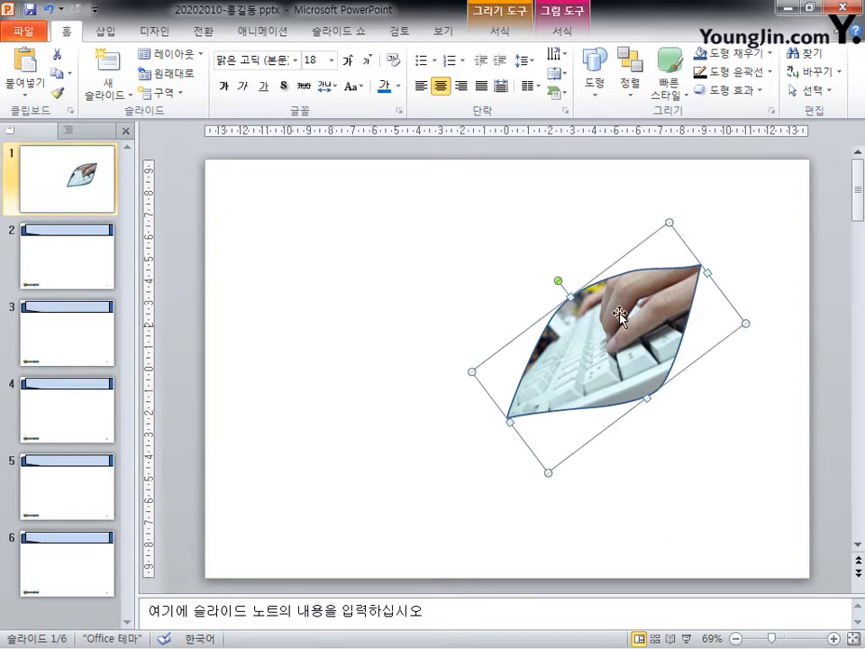
click(510, 38)
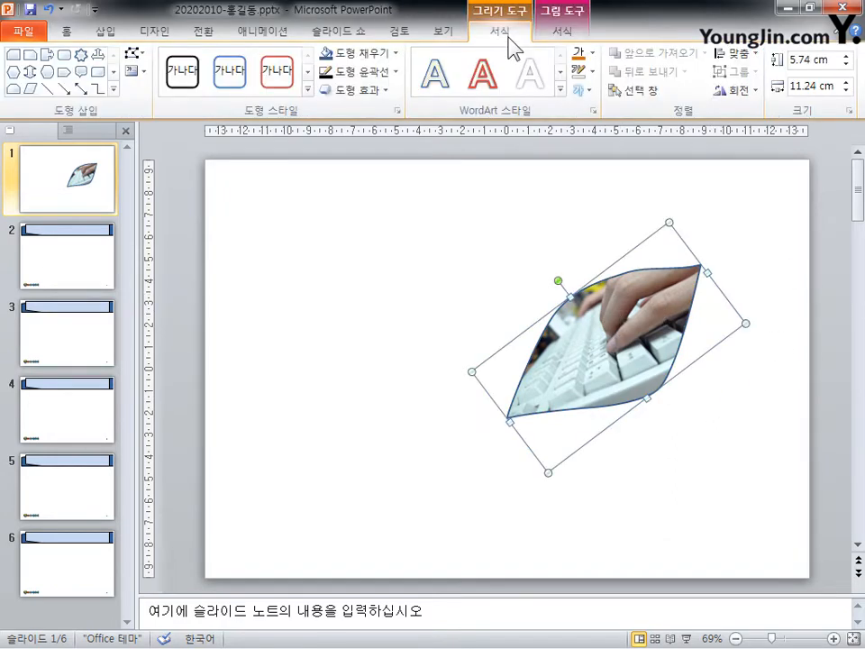
click(384, 92)
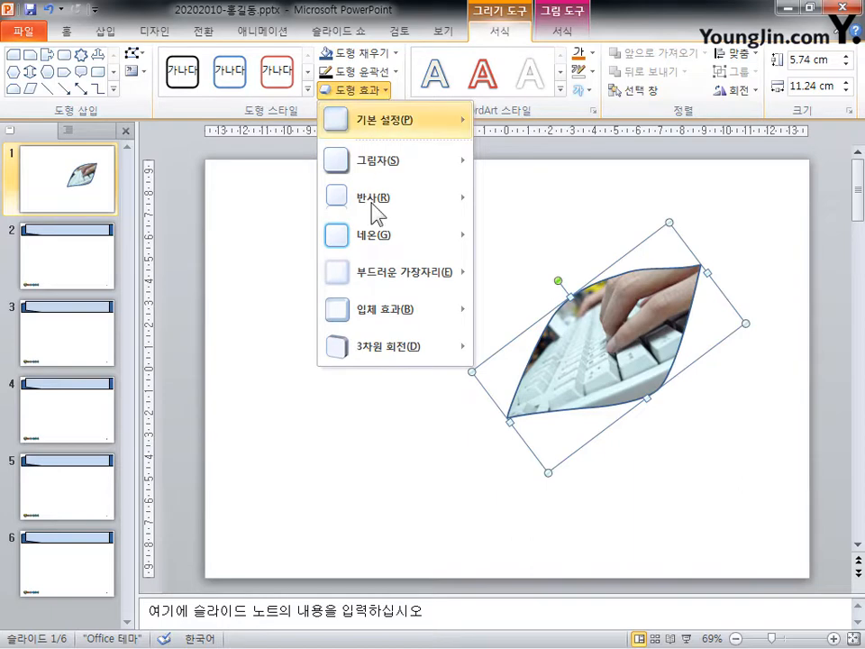
mouse_move(376, 288)
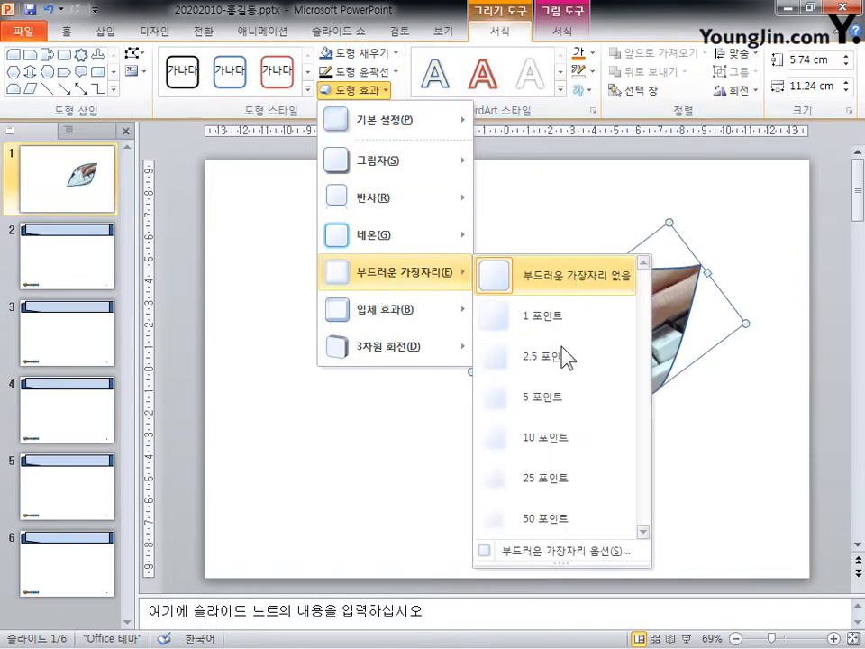
click(639, 389)
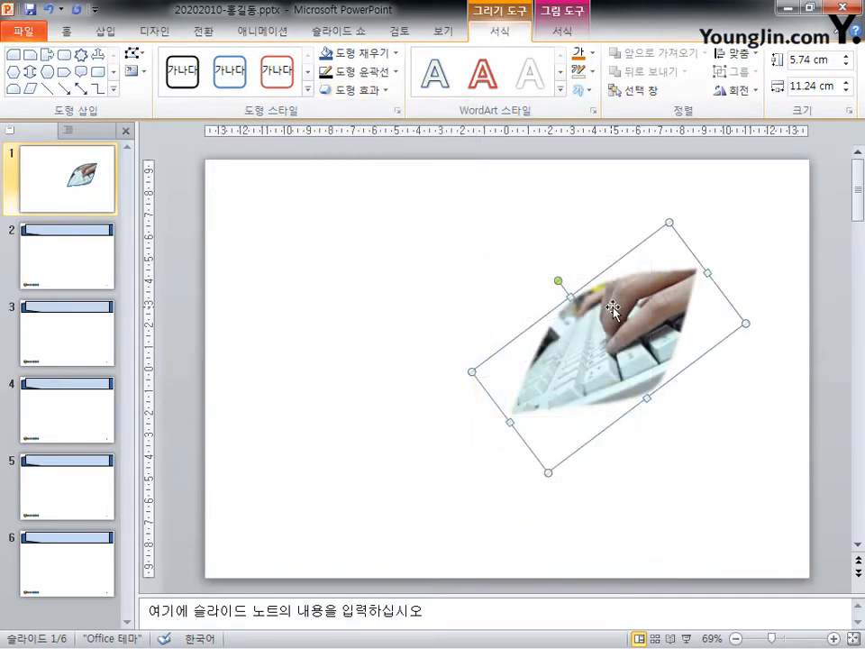
- Check the picture leaf's fill settings, including the option to rotate the fill with the shape, without changing them
right_click(614, 309)
click(684, 597)
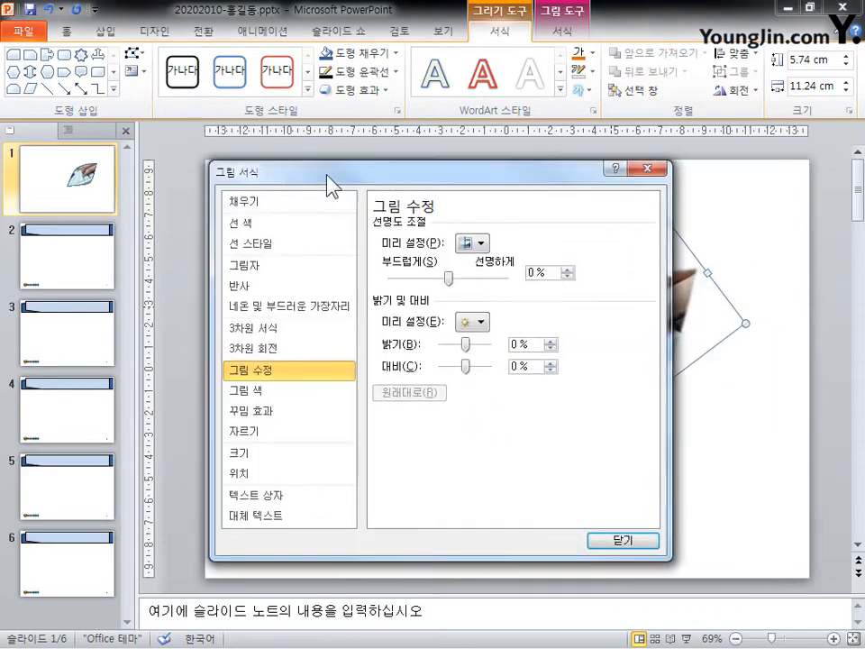
click(280, 204)
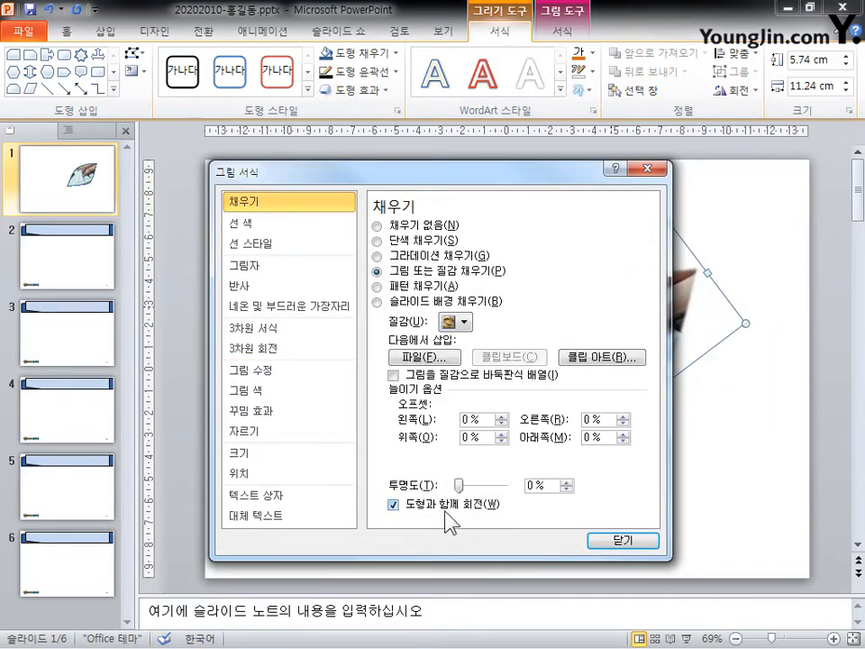
click(631, 543)
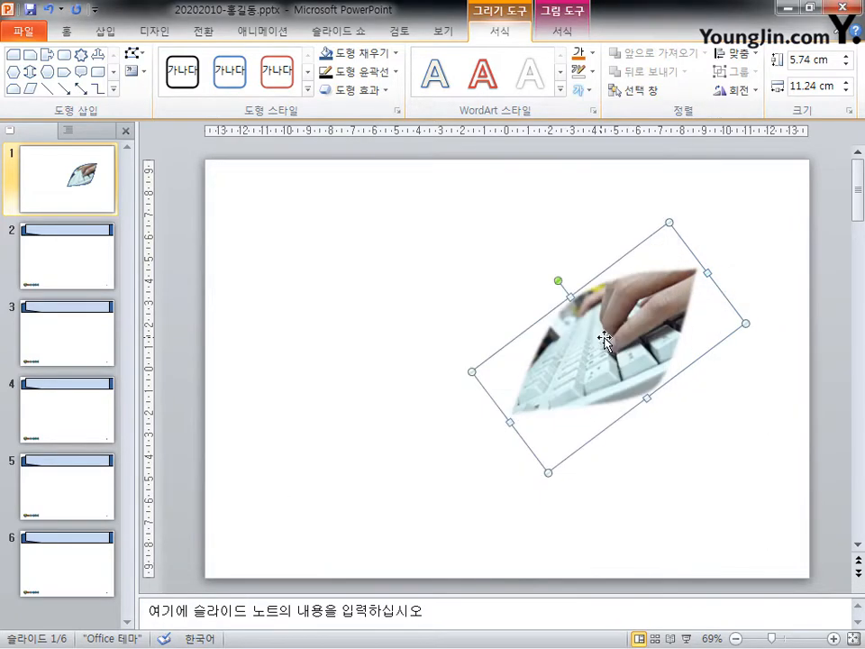
- Duplicate the picture leaf into the empty left half of the slide and flip the copy horizontally
drag(611, 339, 365, 341)
click(739, 90)
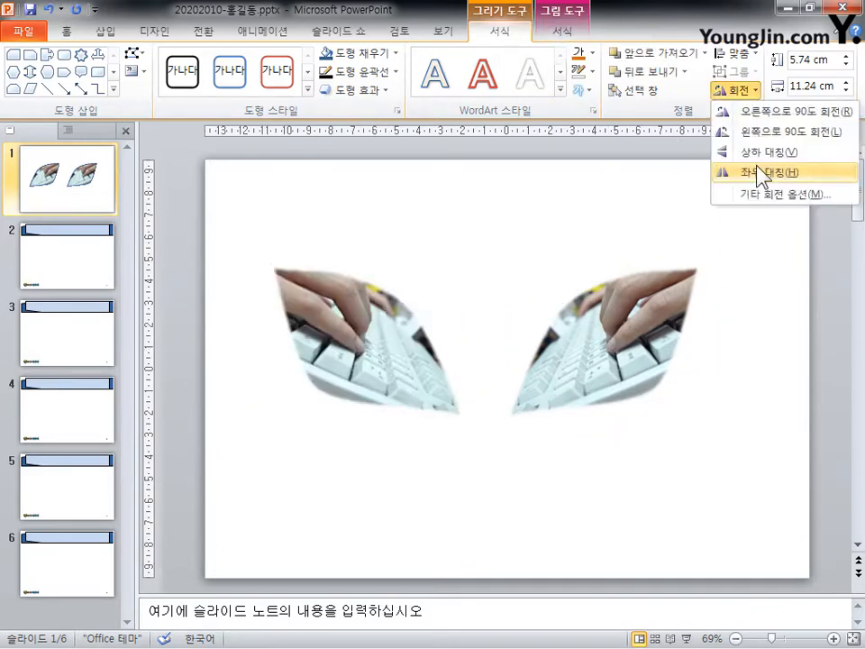
click(758, 171)
- Shrink the mirrored leaf and position it beside the original so their lower tips nearly meet in a V
mouse_move(314, 359)
mouse_down()
mouse_move(416, 361)
mouse_move(328, 359)
mouse_up()
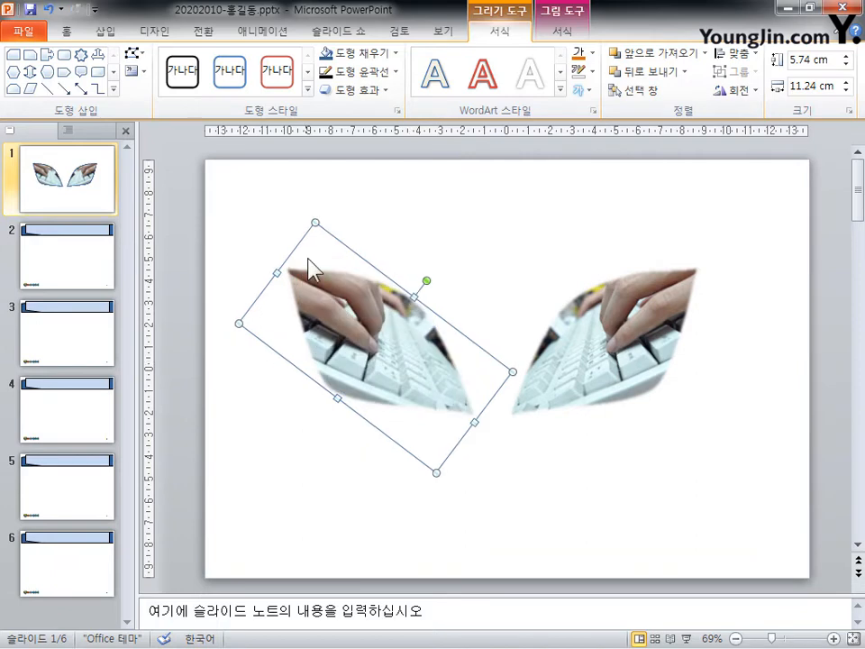
drag(317, 226, 372, 294)
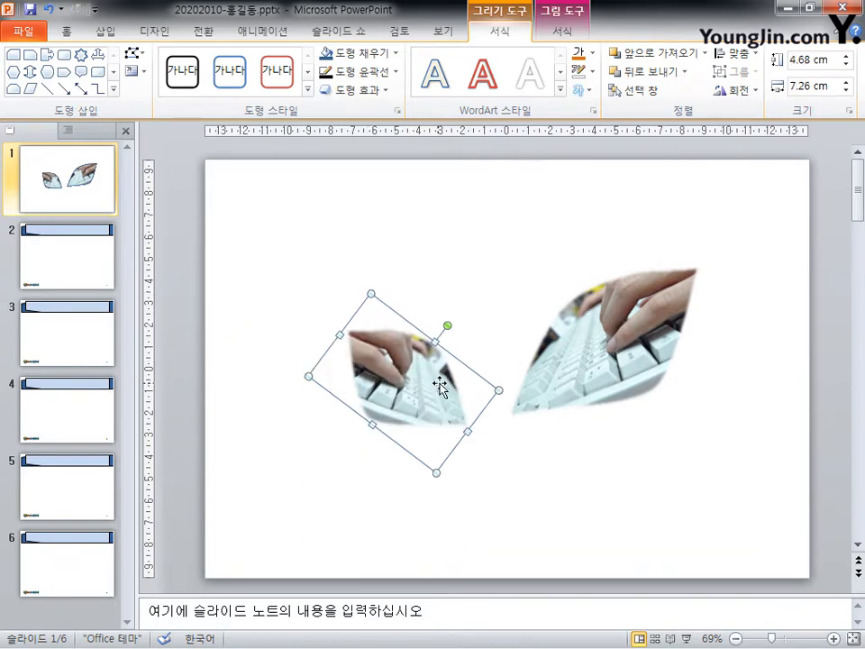
drag(440, 386, 438, 364)
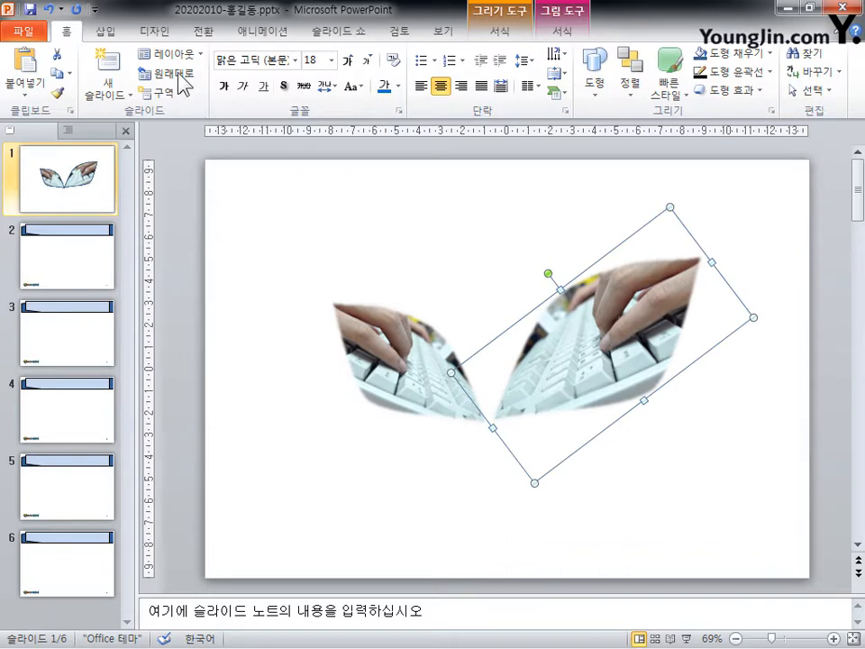
- Insert WordArt in the first gallery style, with a light fill and blue outline, and place it beneath the two leaves
click(105, 31)
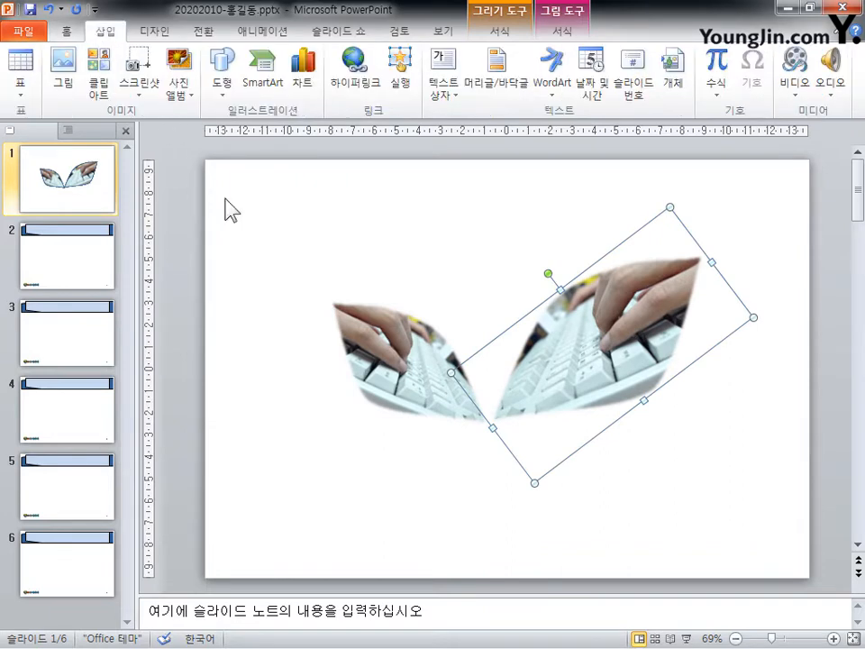
click(552, 72)
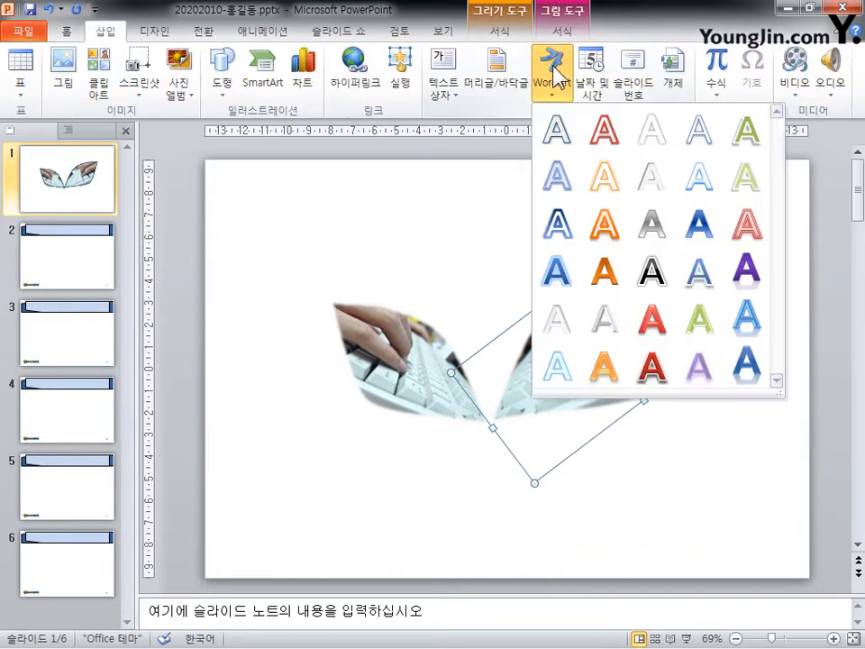
click(559, 135)
drag(487, 397, 483, 491)
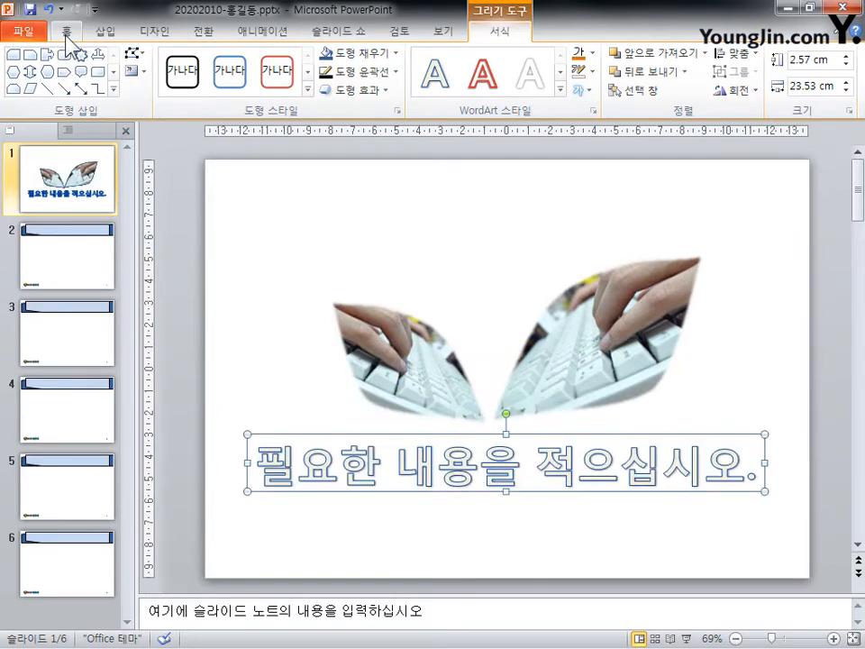